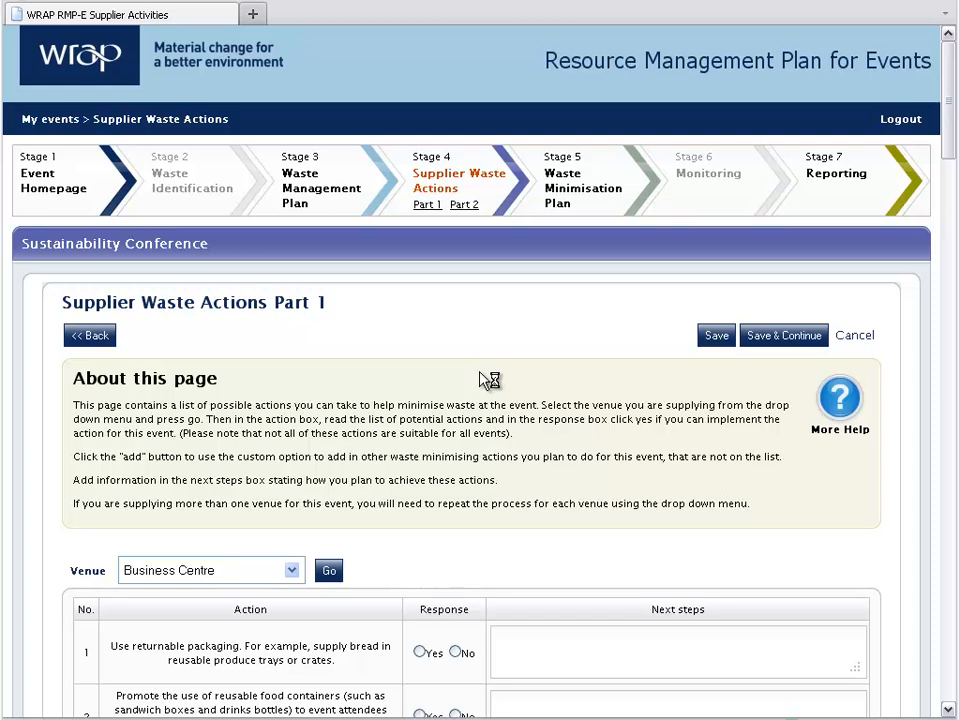
Choose the Business Centre venue and load its list of supplier waste actions.
{"action": "left_click", "coordinate": [292, 571]}
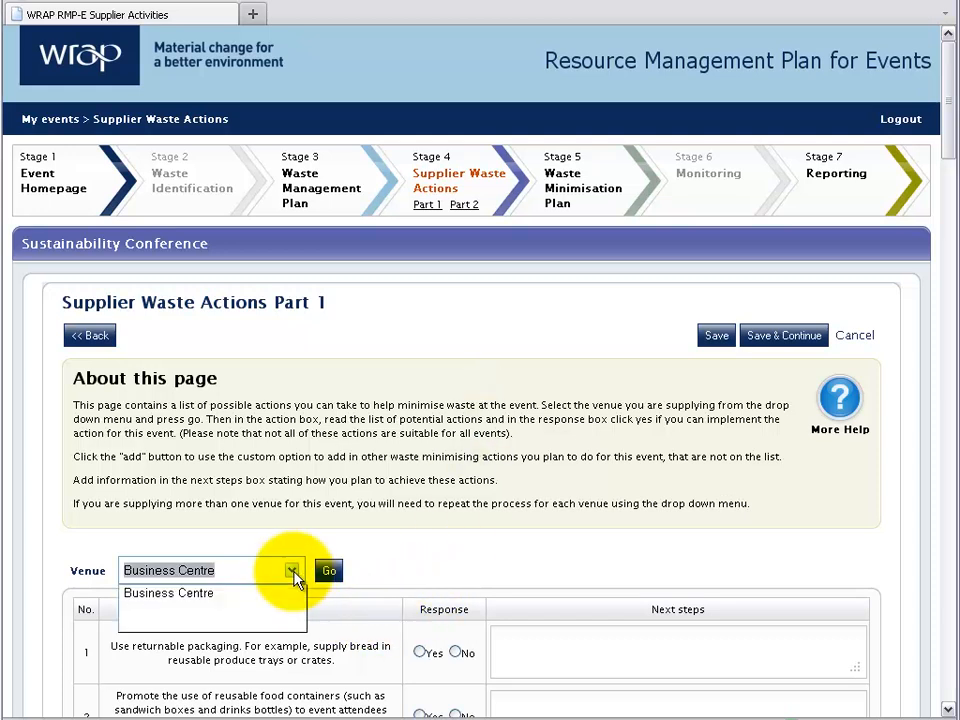
{"action": "left_click", "coordinate": [259, 594]}
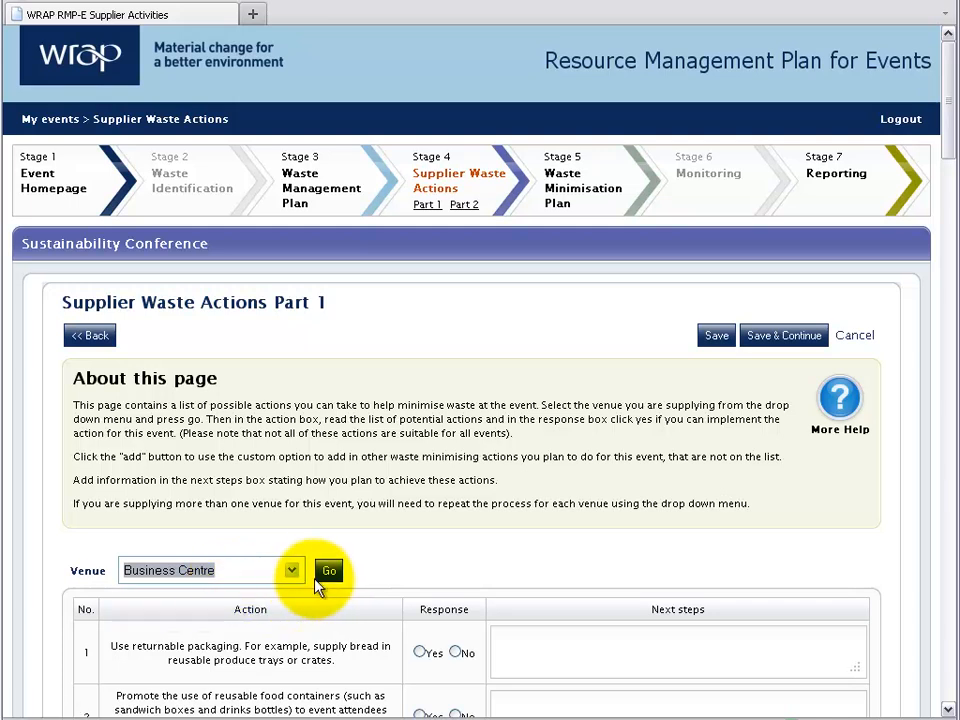
{"action": "left_click", "coordinate": [326, 572]}
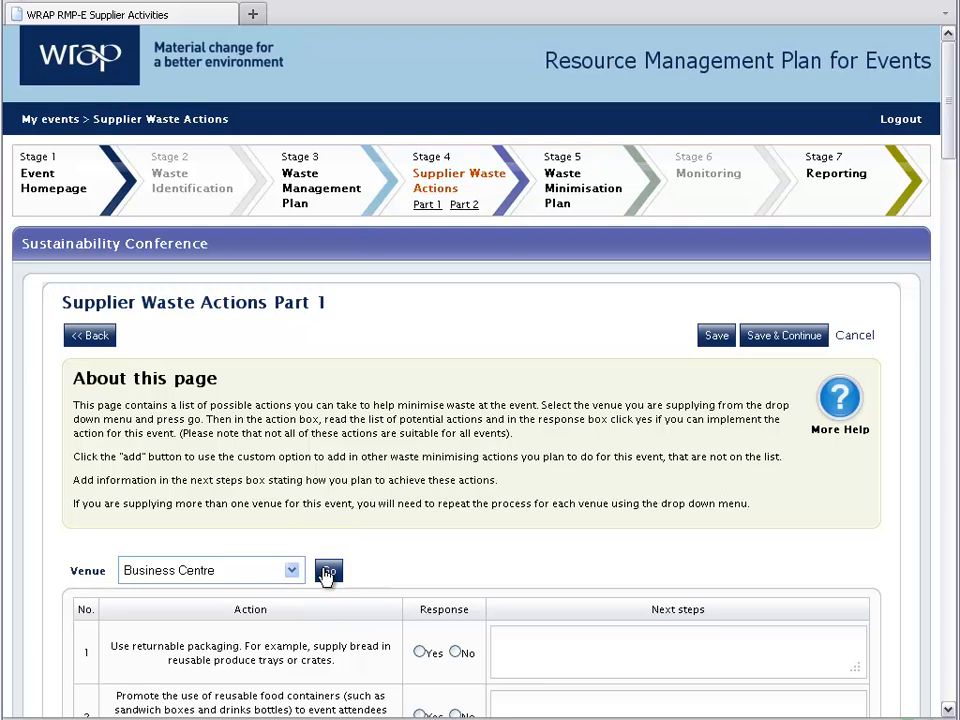
Answer Yes to action 3 on monitoring wastage and adjusting portion sizes accordingly.
{"action": "scroll", "coordinate": [324, 574], "scroll_direction": "down", "scroll_amount": 4}
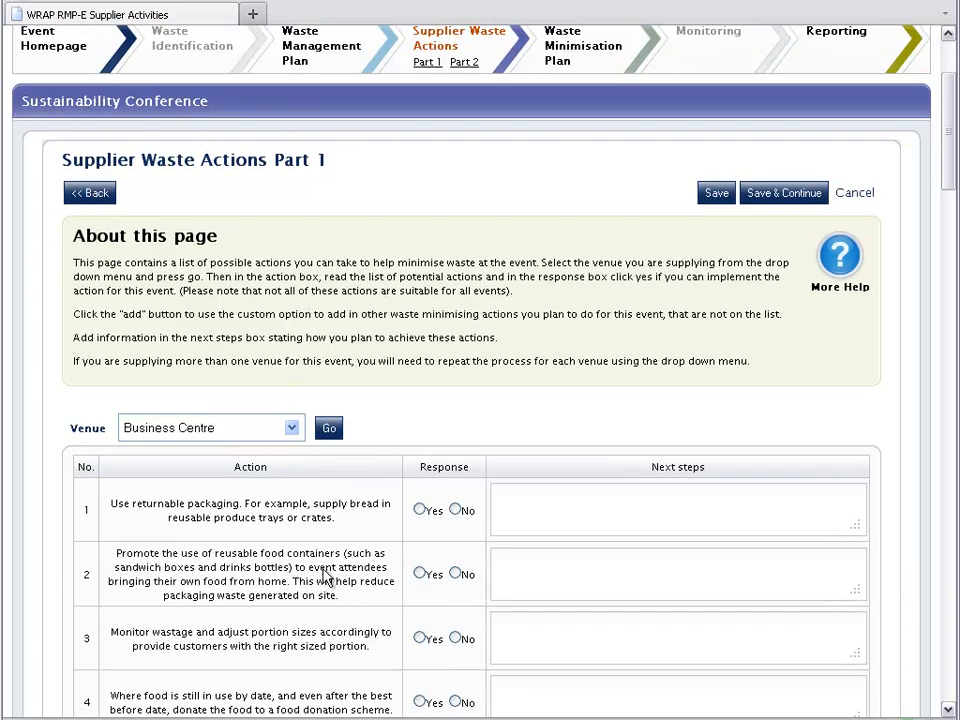
{"action": "scroll", "coordinate": [323, 570], "scroll_direction": "down", "scroll_amount": 1}
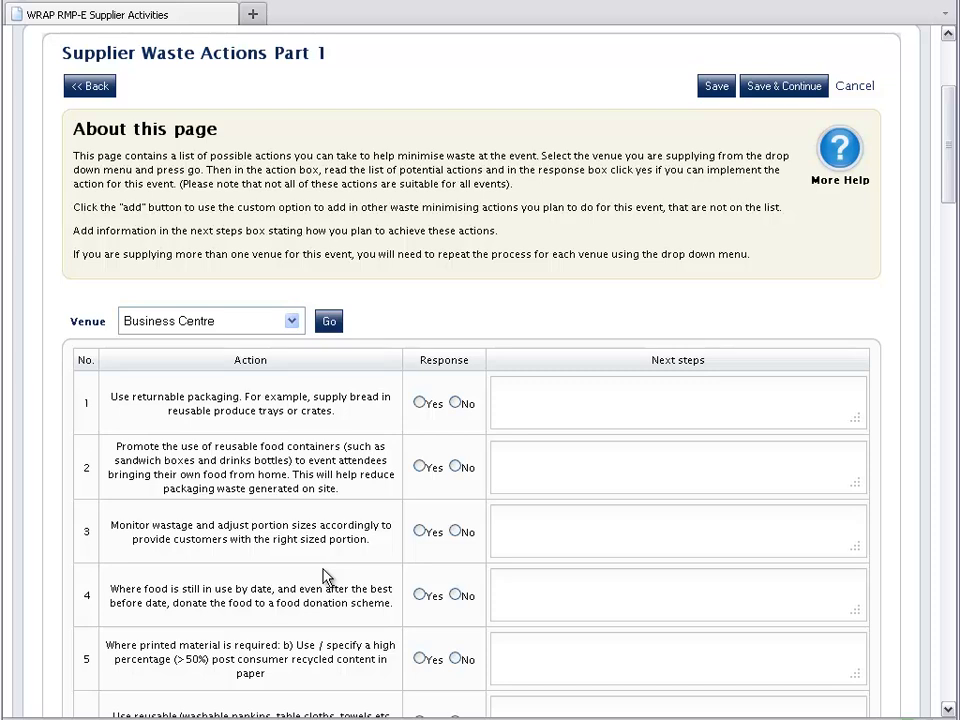
{"action": "left_click", "coordinate": [420, 532]}
Enter action 3's next steps: "It is our company's policy to monitor food wastage after each event and adjust the portion sizes accordingly for the next event".
{"action": "type", "text": "It is our compa"}
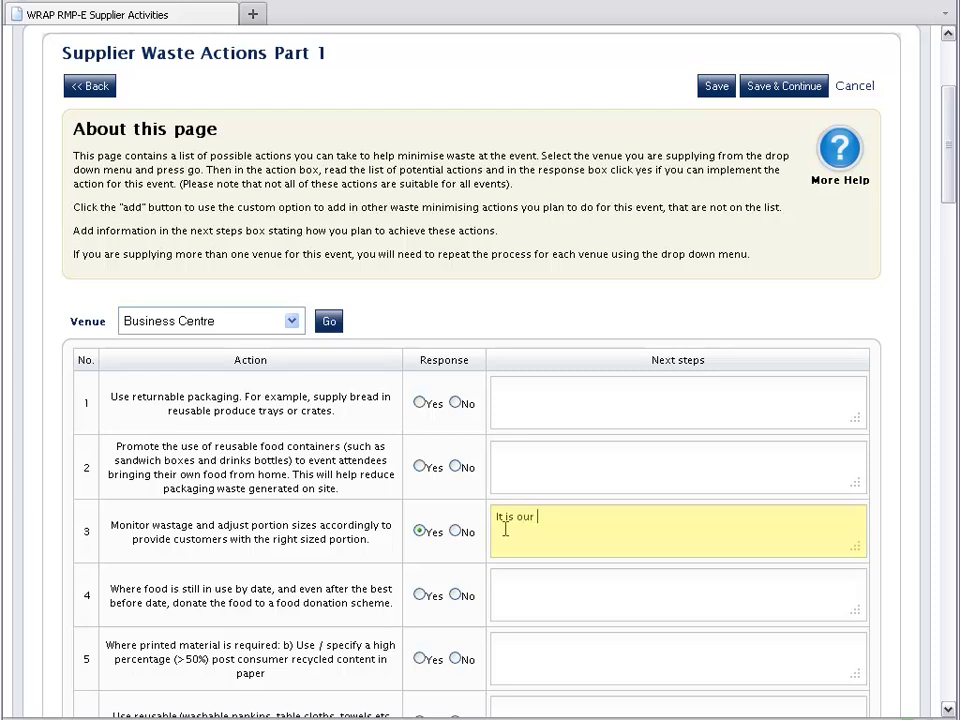
{"action": "type", "text": "ny's policy to monitor food"}
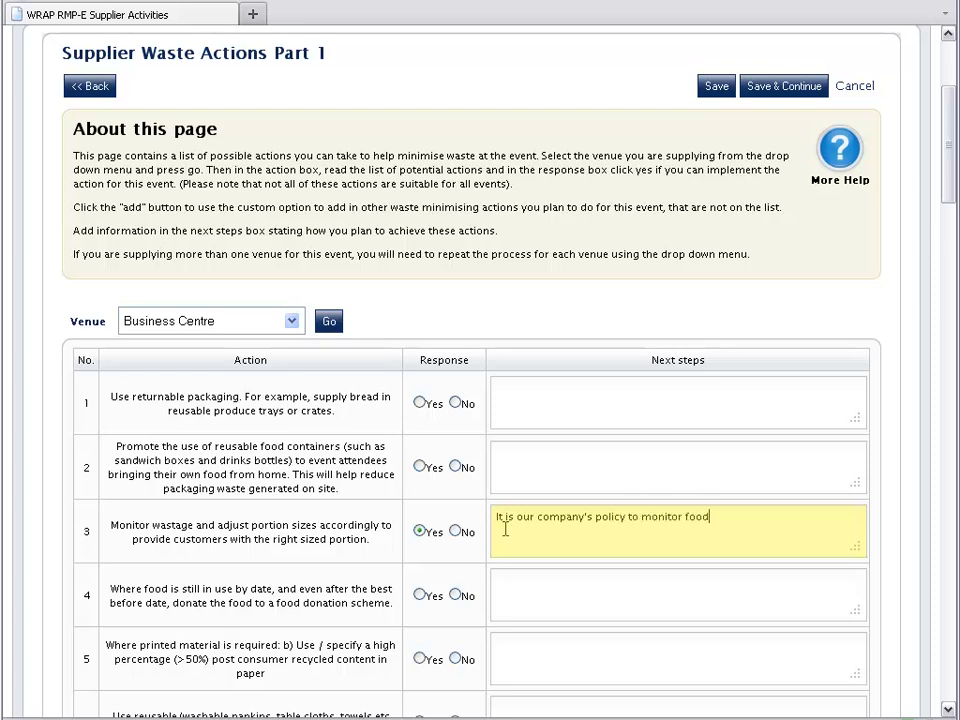
{"action": "type", "text": " wastage after each event"}
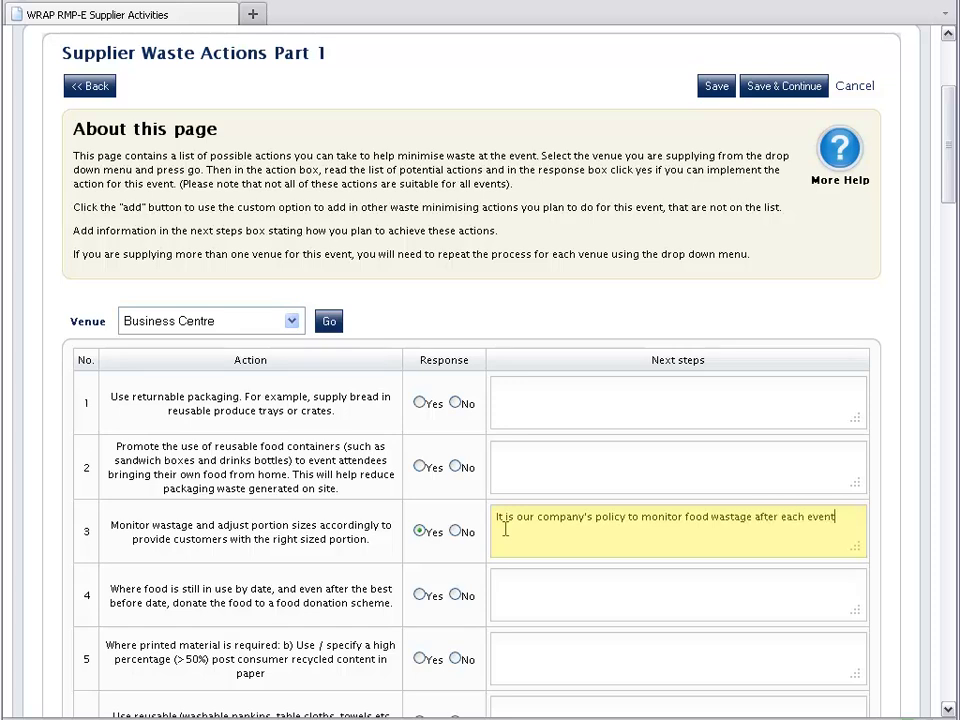
{"action": "type", "text": " and adjust the portion siz"}
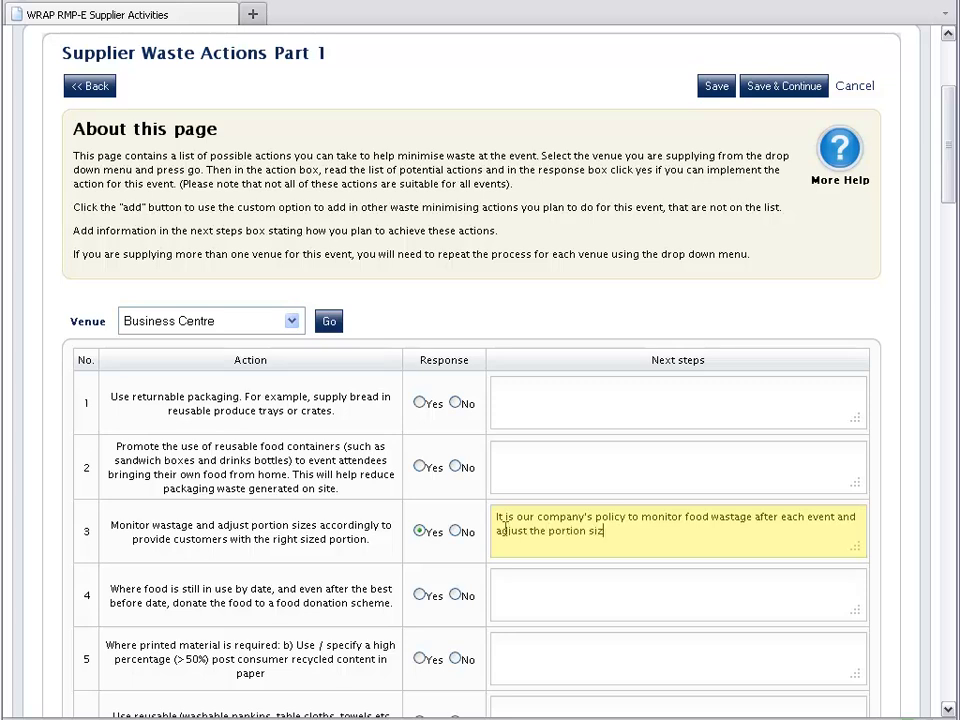
{"action": "type", "text": "es accordingly for the next event"}
{"action": "key", "text": "Tab"}
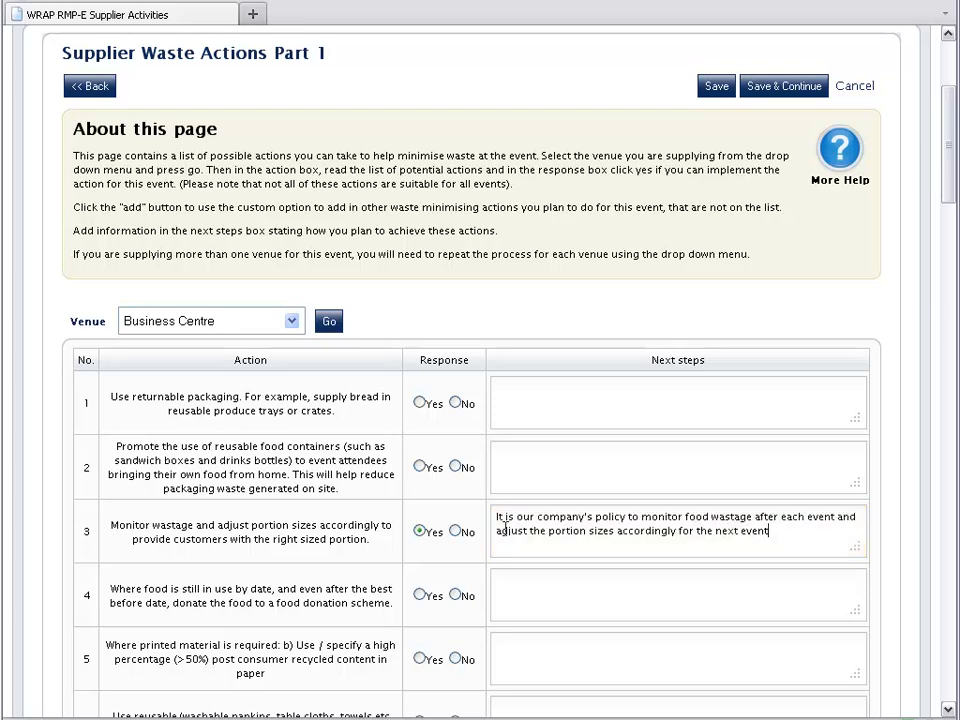
Answer Yes to action 35 on training staff in waste segregation and action 36 on re-usable jugs, dishes and dispensers.
{"action": "scroll", "coordinate": [505, 527], "scroll_direction": "down", "scroll_amount": 5}
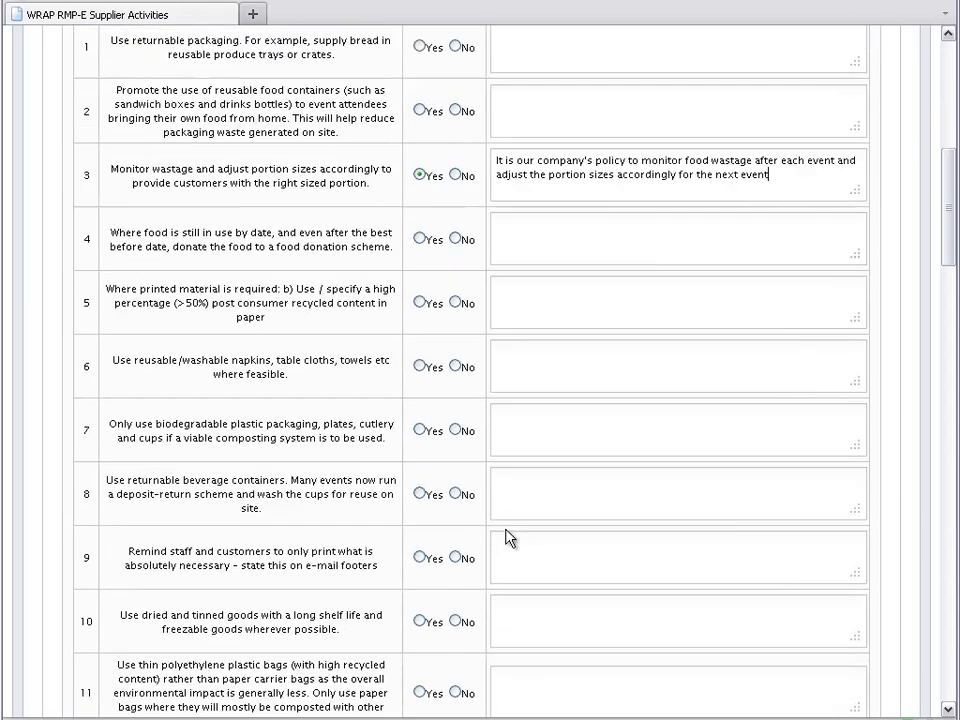
{"action": "scroll", "coordinate": [505, 537], "scroll_direction": "down", "scroll_amount": 5}
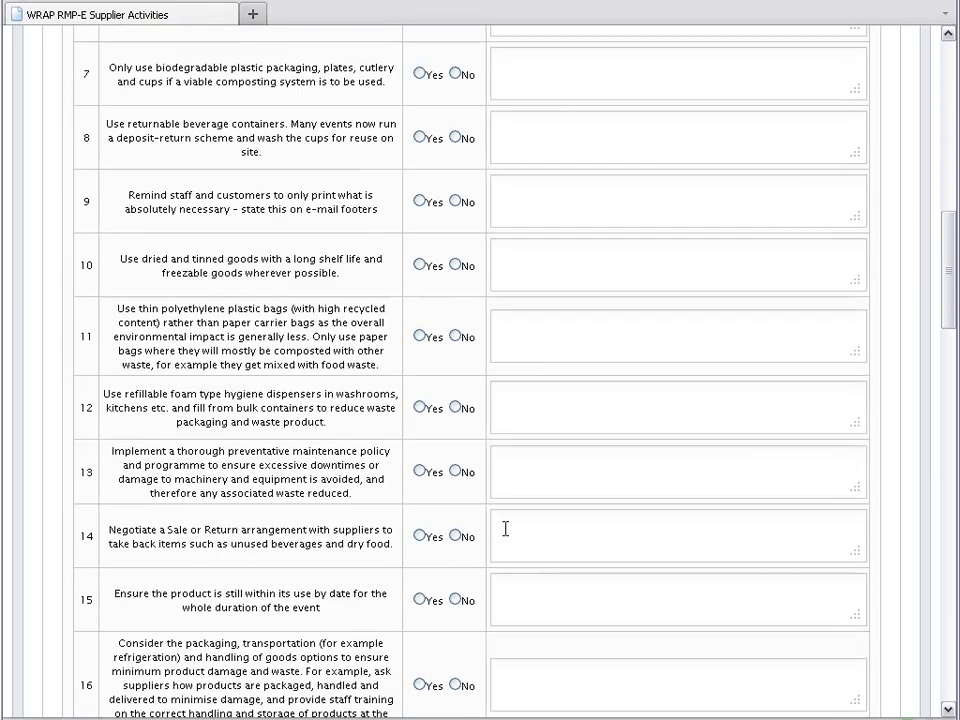
{"action": "scroll", "coordinate": [505, 537], "scroll_direction": "down", "scroll_amount": 3}
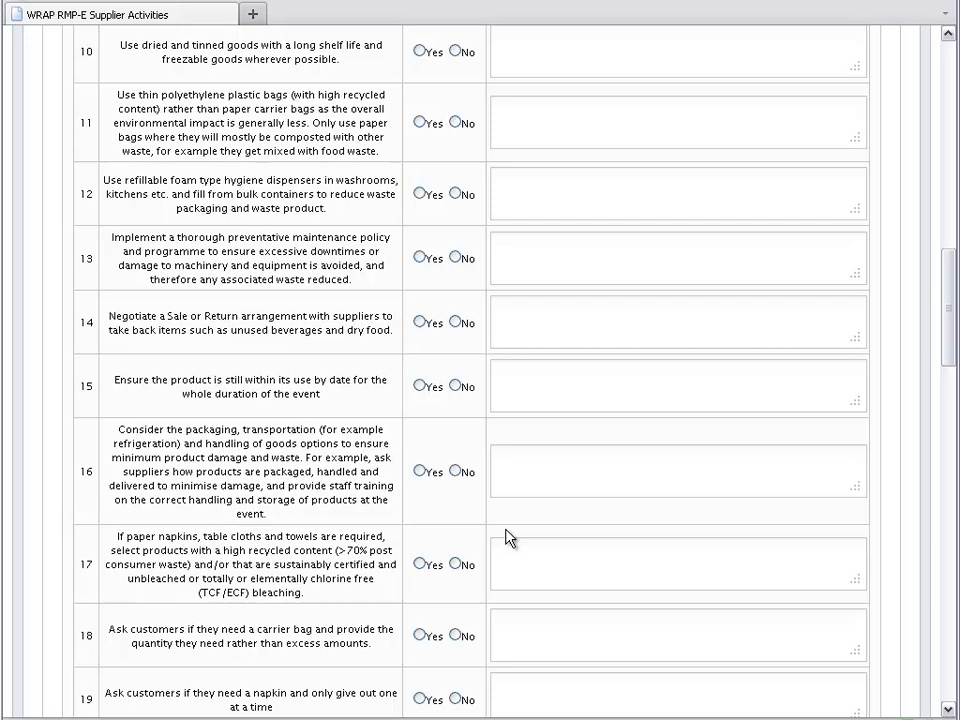
{"action": "scroll", "coordinate": [505, 537], "scroll_direction": "down", "scroll_amount": 3}
{"action": "scroll", "coordinate": [505, 529], "scroll_direction": "down", "scroll_amount": 3}
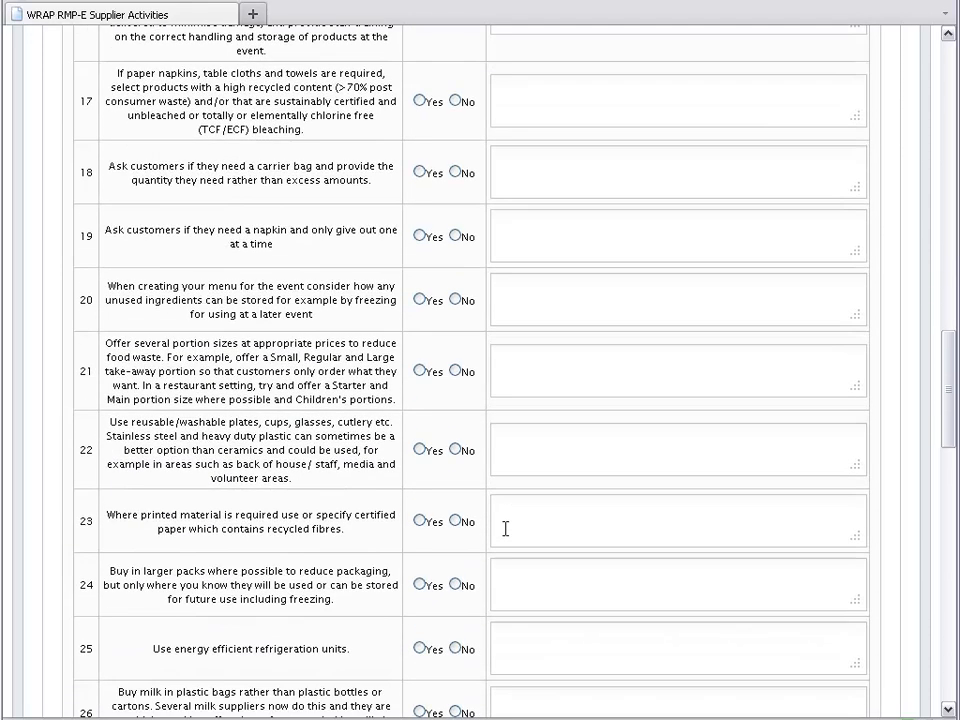
{"action": "scroll", "coordinate": [505, 529], "scroll_direction": "down", "scroll_amount": 4}
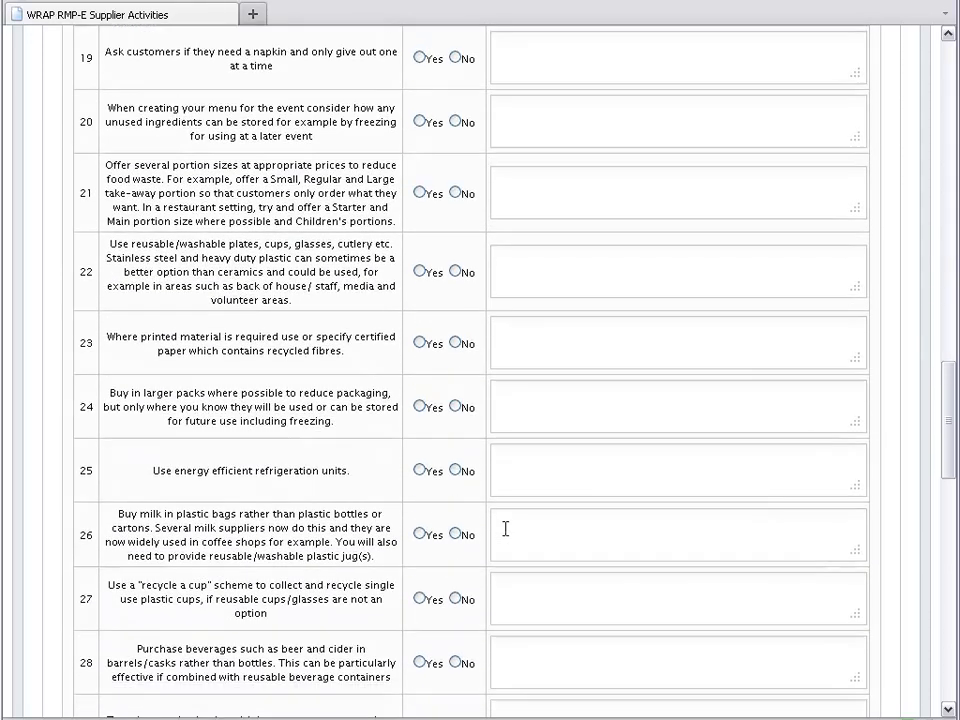
{"action": "scroll", "coordinate": [505, 529], "scroll_direction": "down", "scroll_amount": 2}
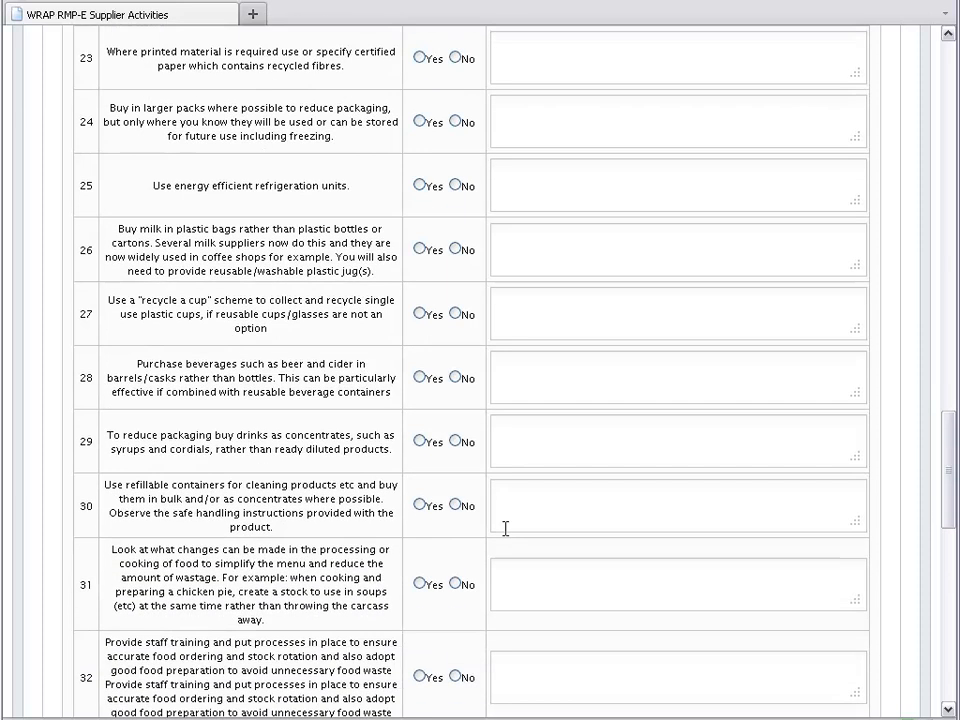
{"action": "scroll", "coordinate": [505, 529], "scroll_direction": "down", "scroll_amount": 2}
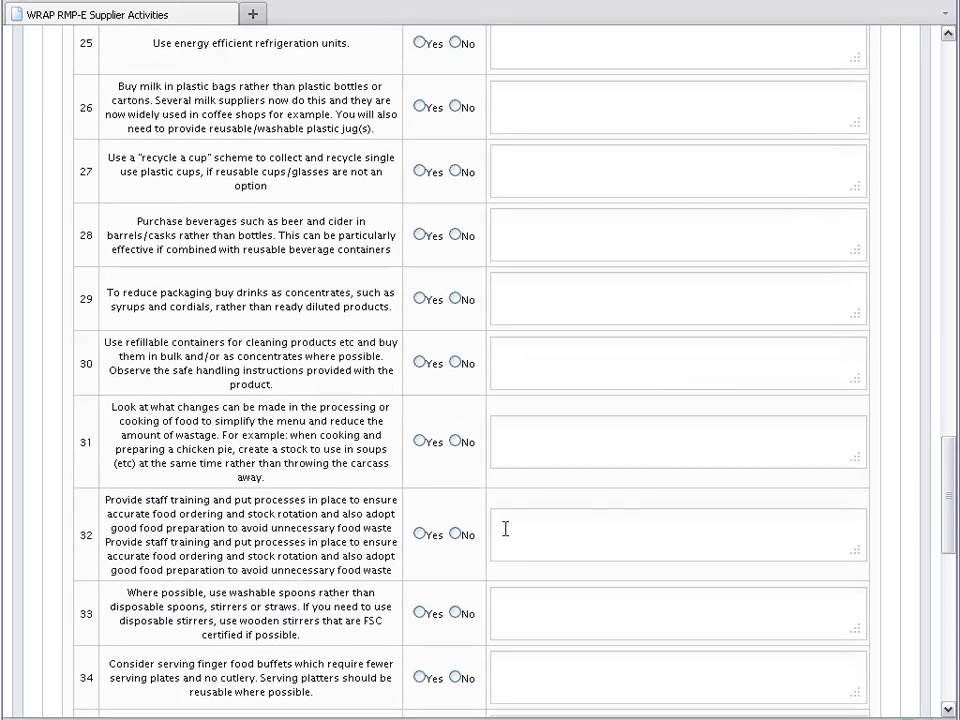
{"action": "scroll", "coordinate": [505, 529], "scroll_direction": "down", "scroll_amount": 3}
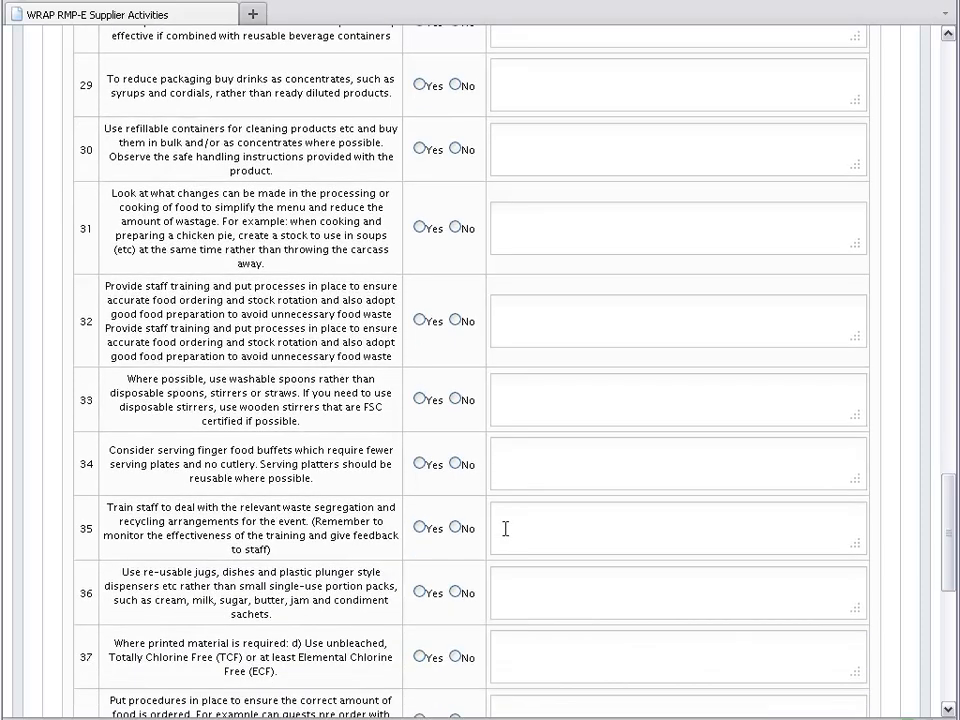
{"action": "left_click", "coordinate": [505, 529]}
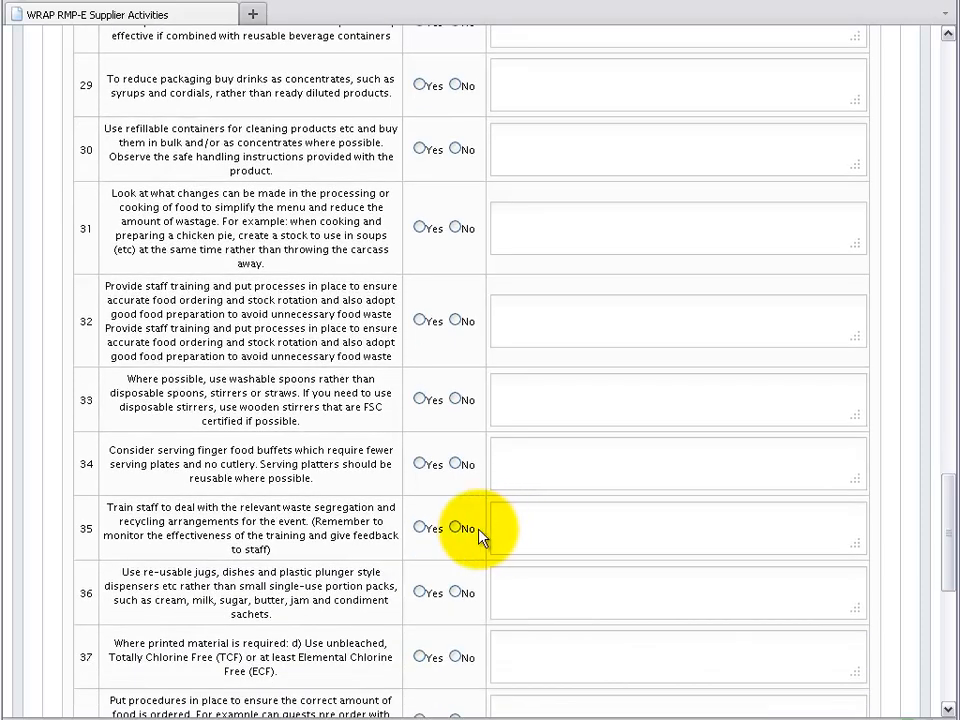
{"action": "left_click", "coordinate": [420, 592]}
Enter "Reduce food waste" as the action for a new custom action below the listed ones.
{"action": "scroll", "coordinate": [422, 597], "scroll_direction": "down", "scroll_amount": 5}
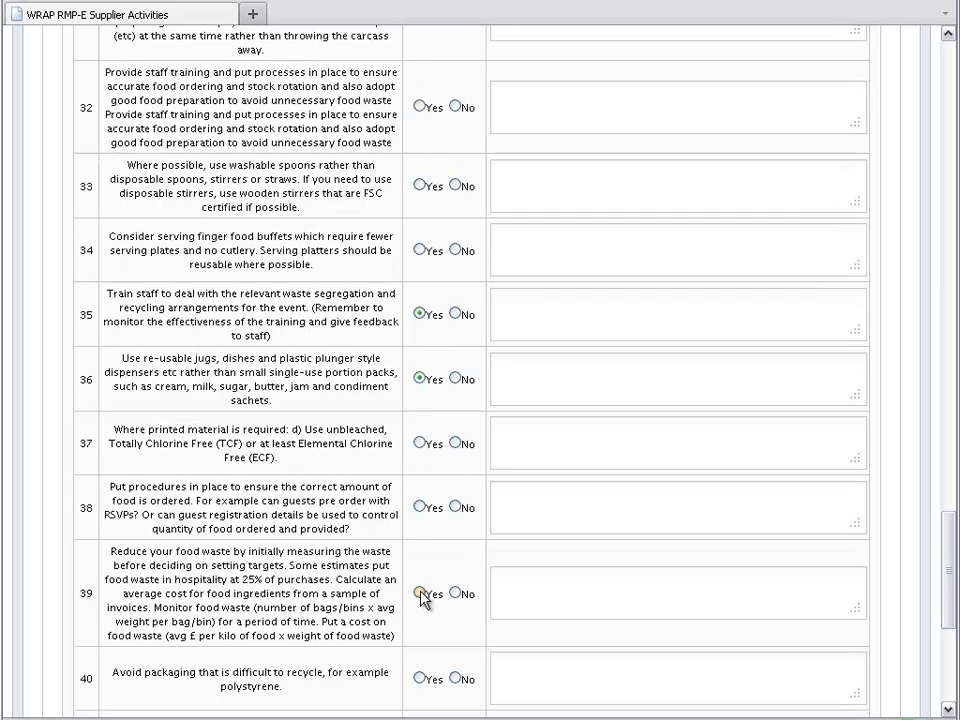
{"action": "scroll", "coordinate": [421, 598], "scroll_direction": "down", "scroll_amount": 3}
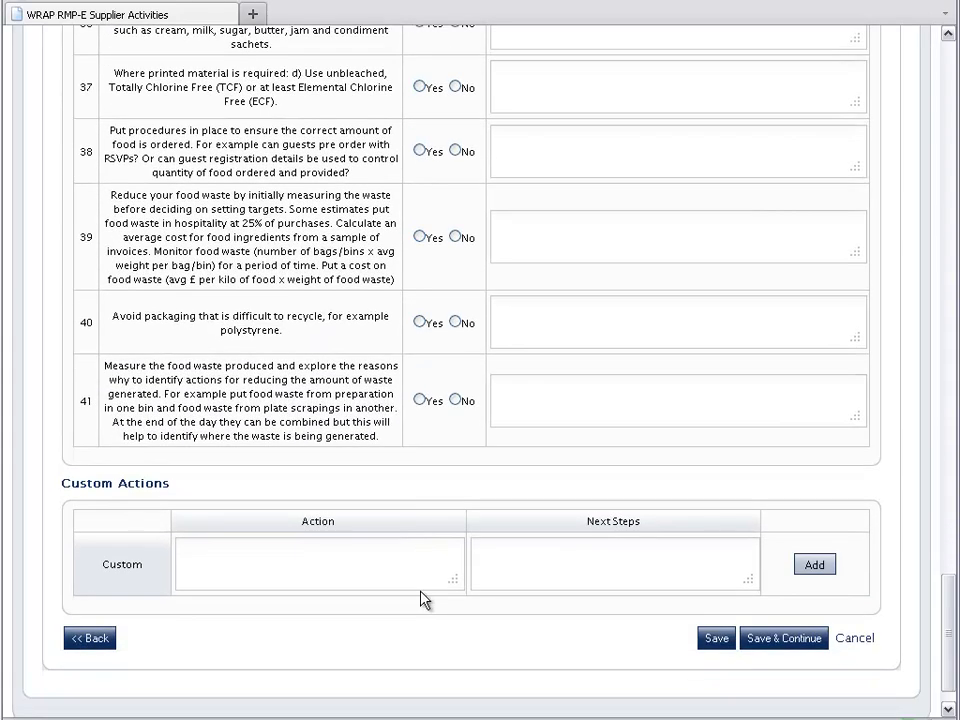
{"action": "left_click", "coordinate": [310, 565]}
{"action": "type", "text": "Reduce food waste"}
{"action": "key", "text": "Tab"}
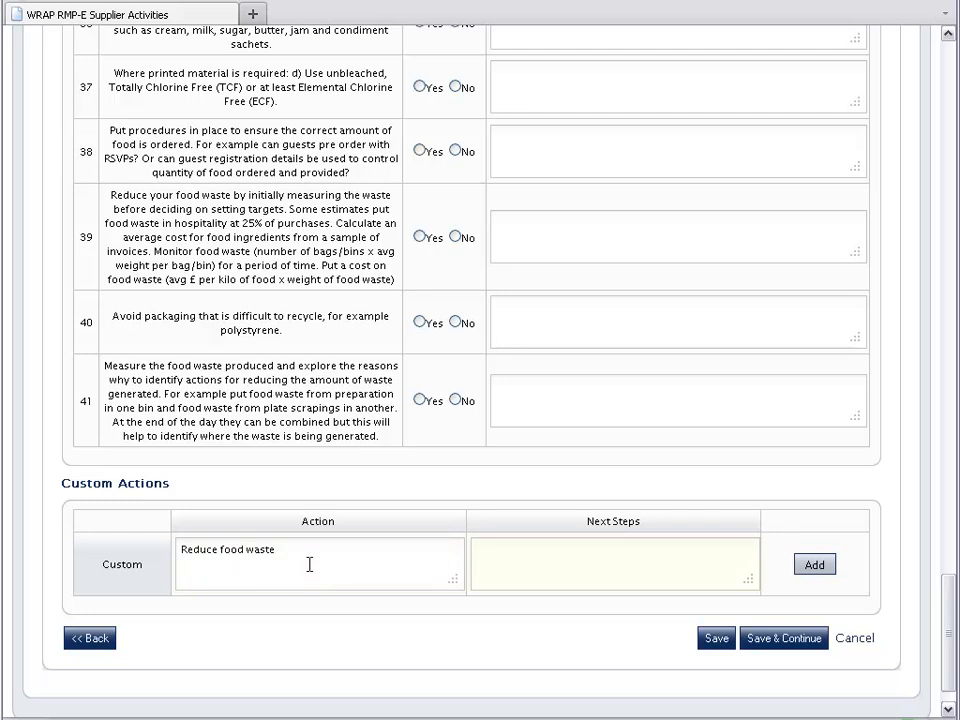
Enter next steps: "After the morning break, identify any food groups which can be kept and stored appropriately and provided during the afternoon break, for example fruit, biscuits".
{"action": "type", "text": "After the "}
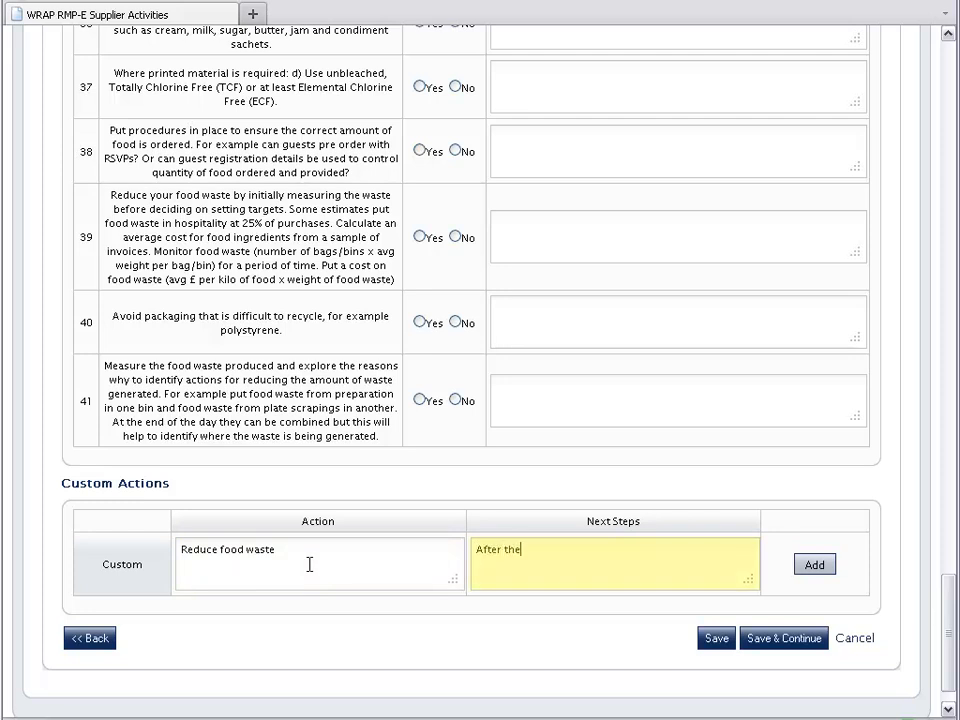
{"action": "type", "text": "morning break, identi"}
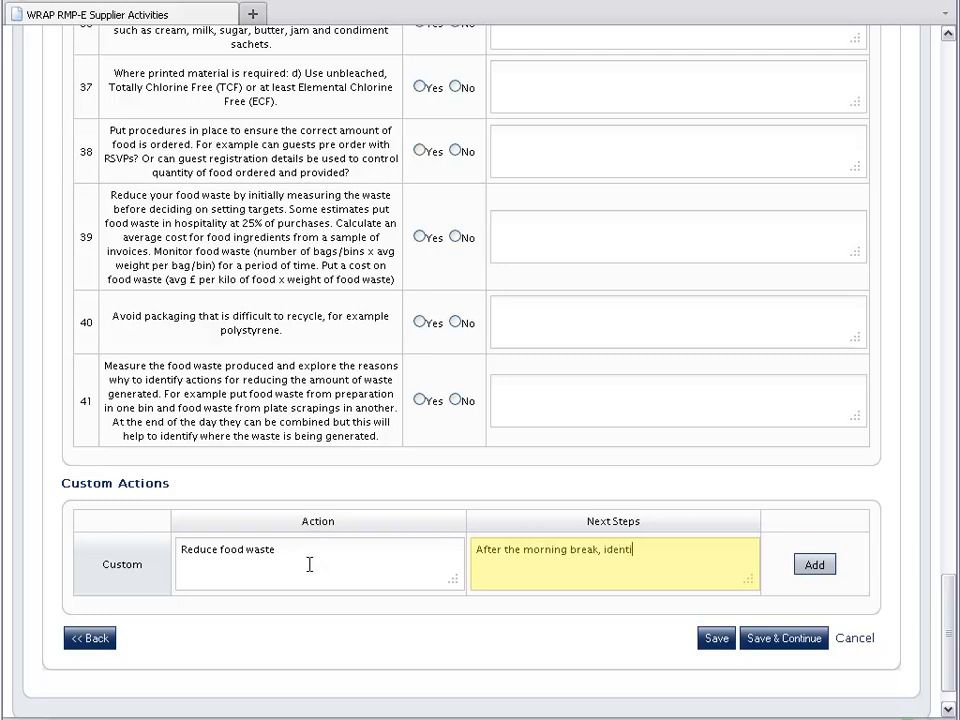
{"action": "type", "text": "fy any food groups whic"}
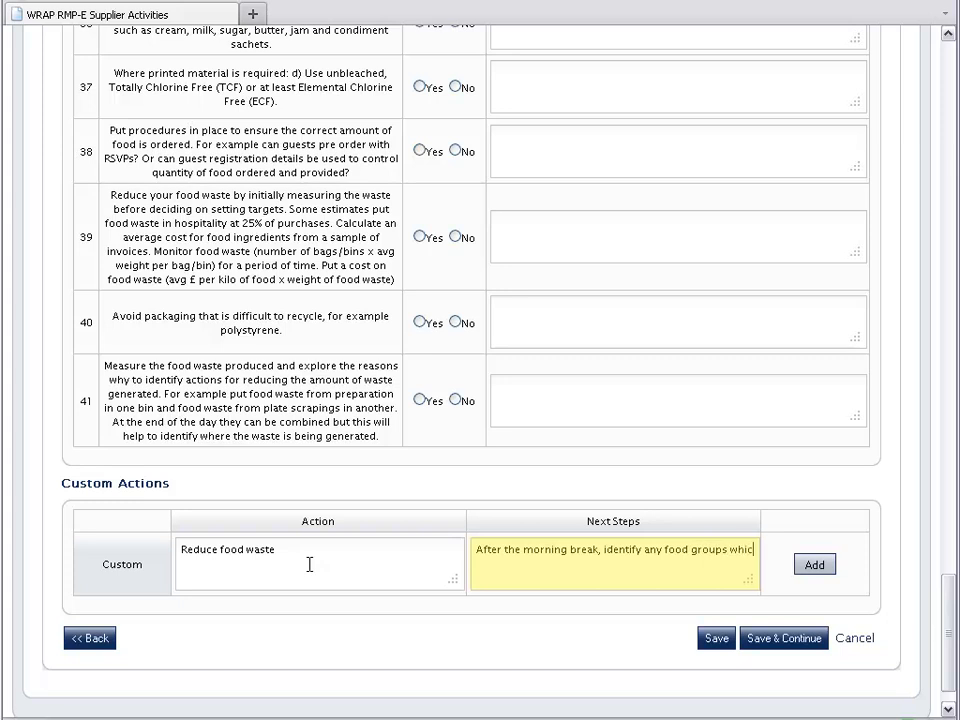
{"action": "type", "text": "h can be kept"}
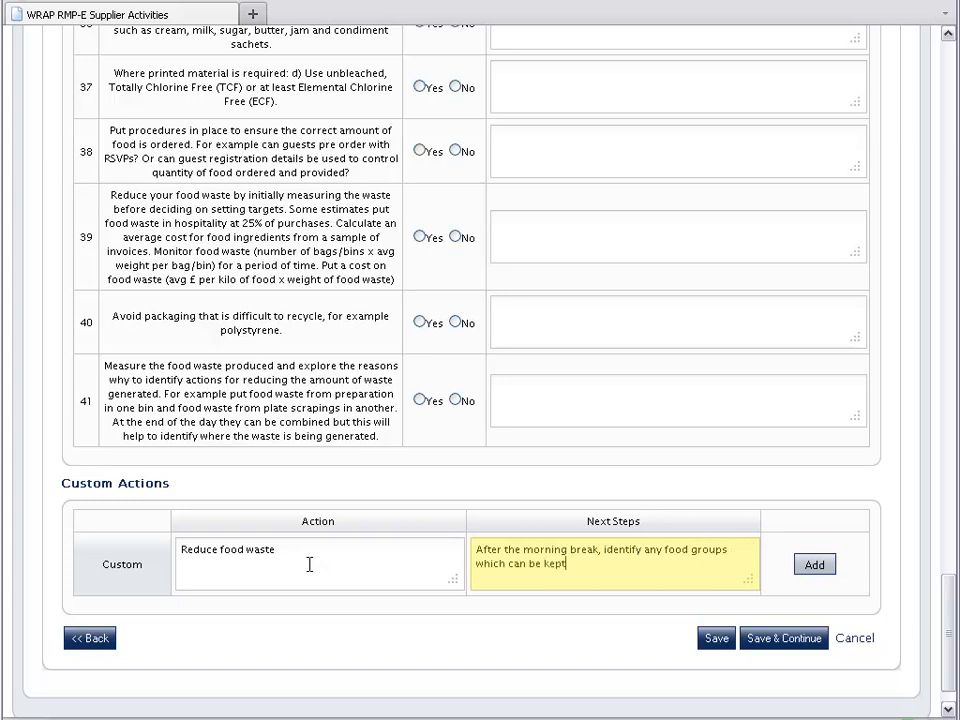
{"action": "type", "text": " and stored appropria"}
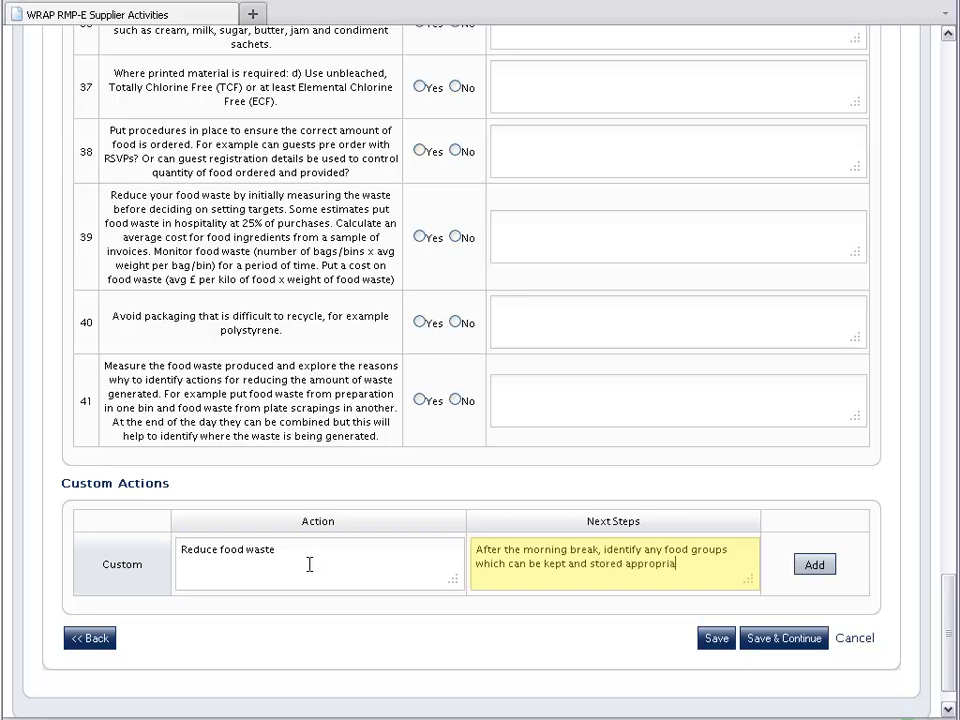
{"action": "type", "text": "tely and provided during the aftern"}
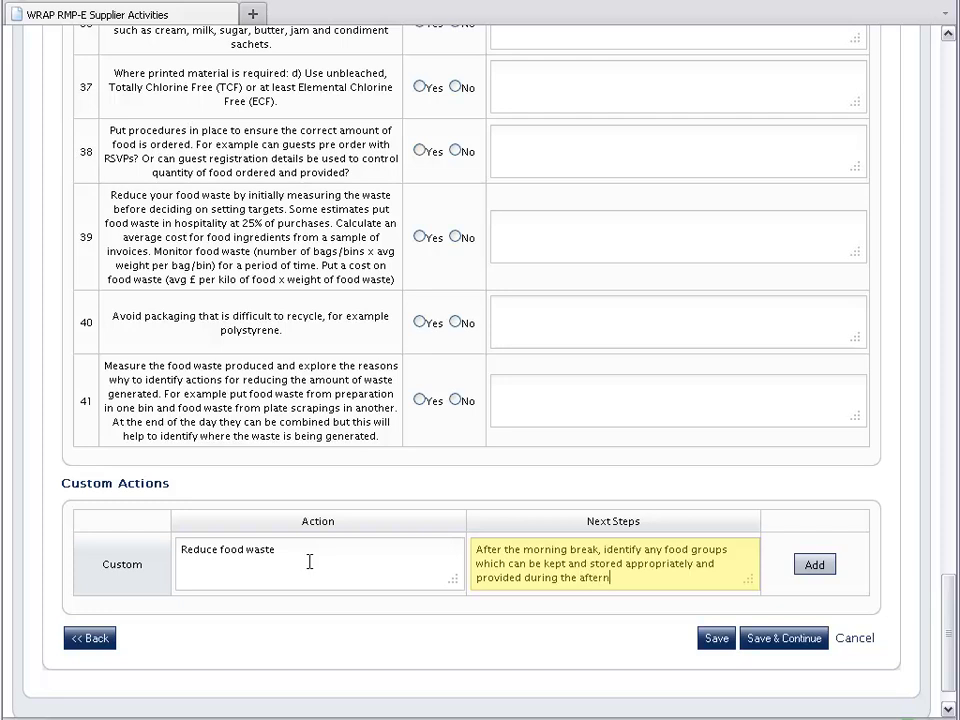
{"action": "type", "text": "oon break, for example"}
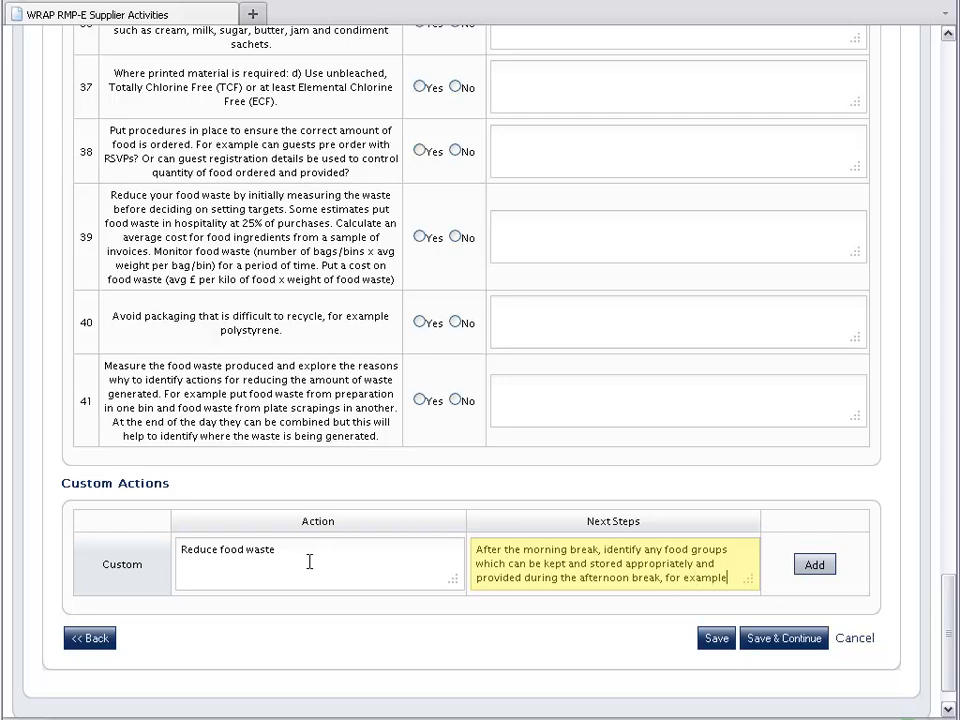
{"action": "type", "text": " fruit, "}
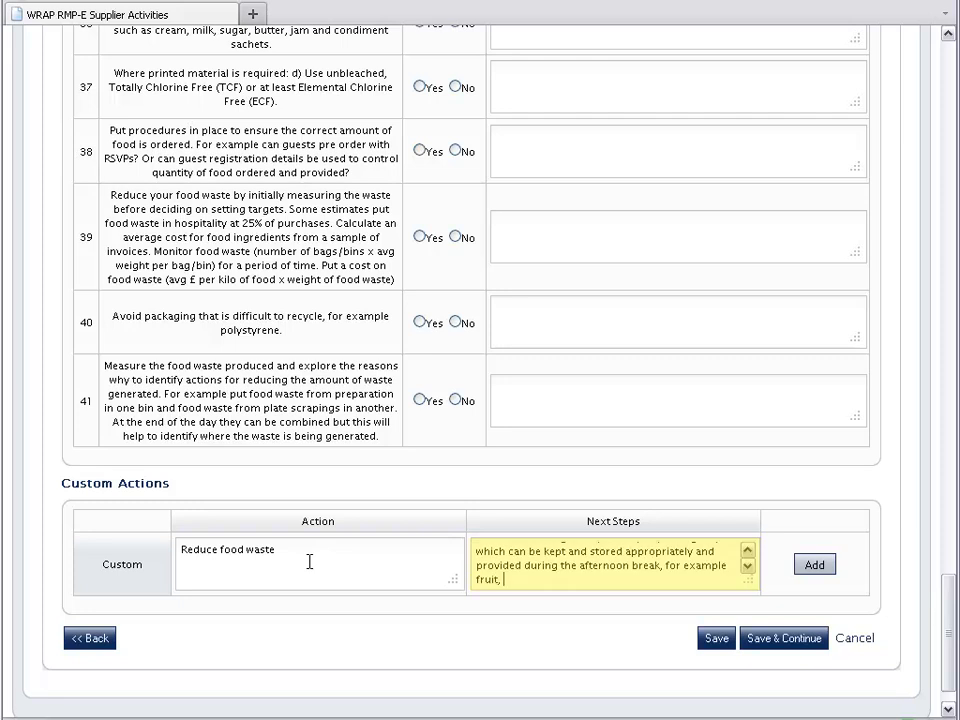
{"action": "type", "text": "biscuits"}
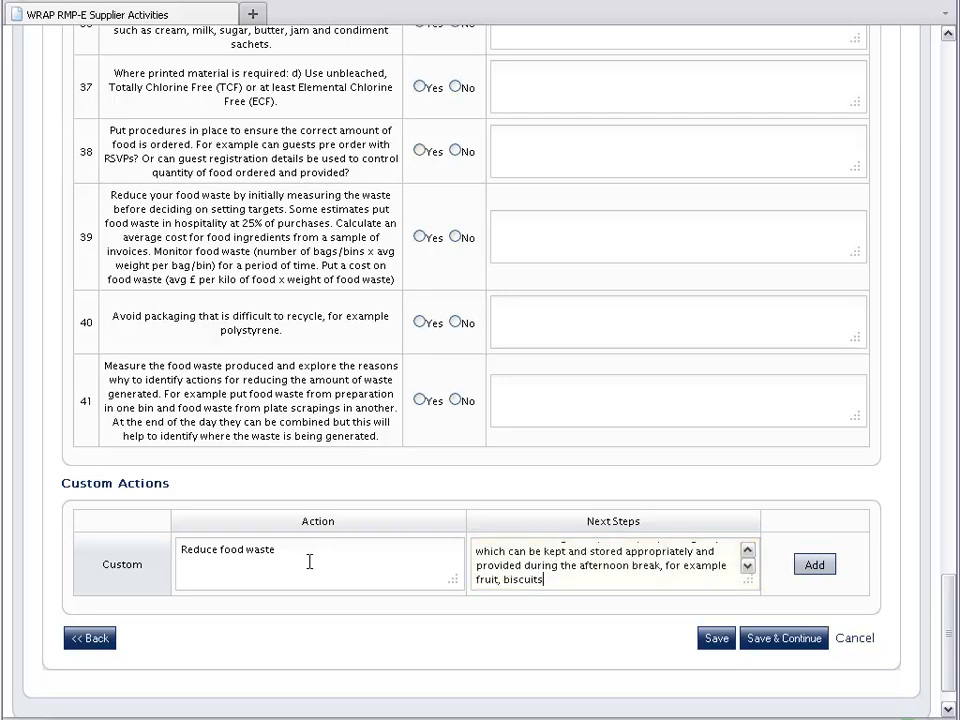
Add the "Reduce food waste" custom action to the venue's list, save Part 1 and continue to Supplier Waste Actions Part 2.
{"action": "left_click", "coordinate": [810, 567]}
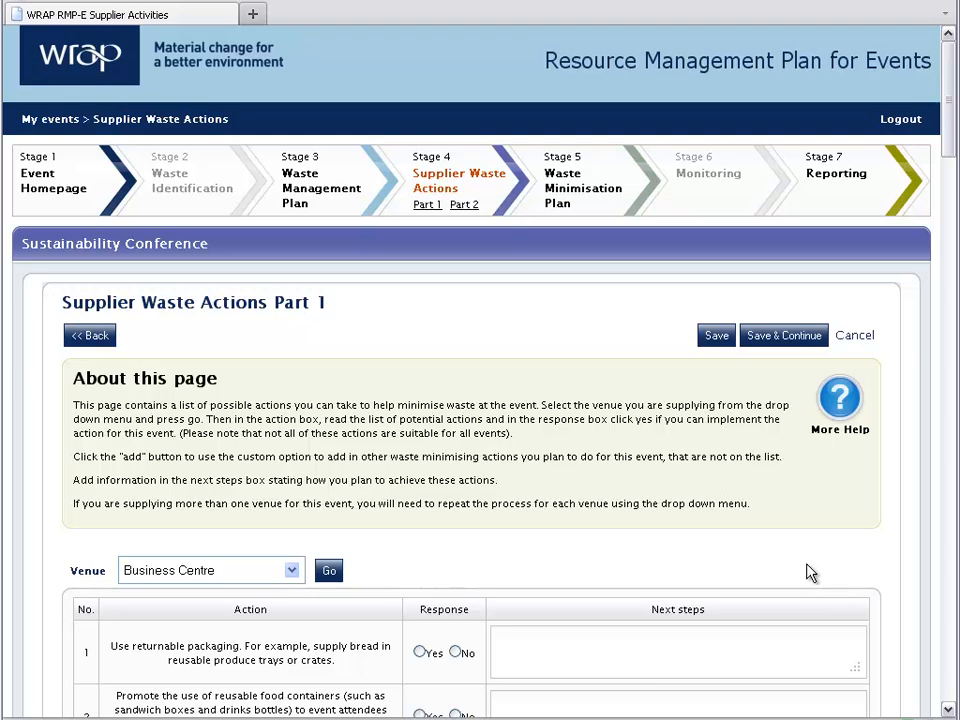
{"action": "scroll", "coordinate": [810, 573], "scroll_direction": "down", "scroll_amount": 3}
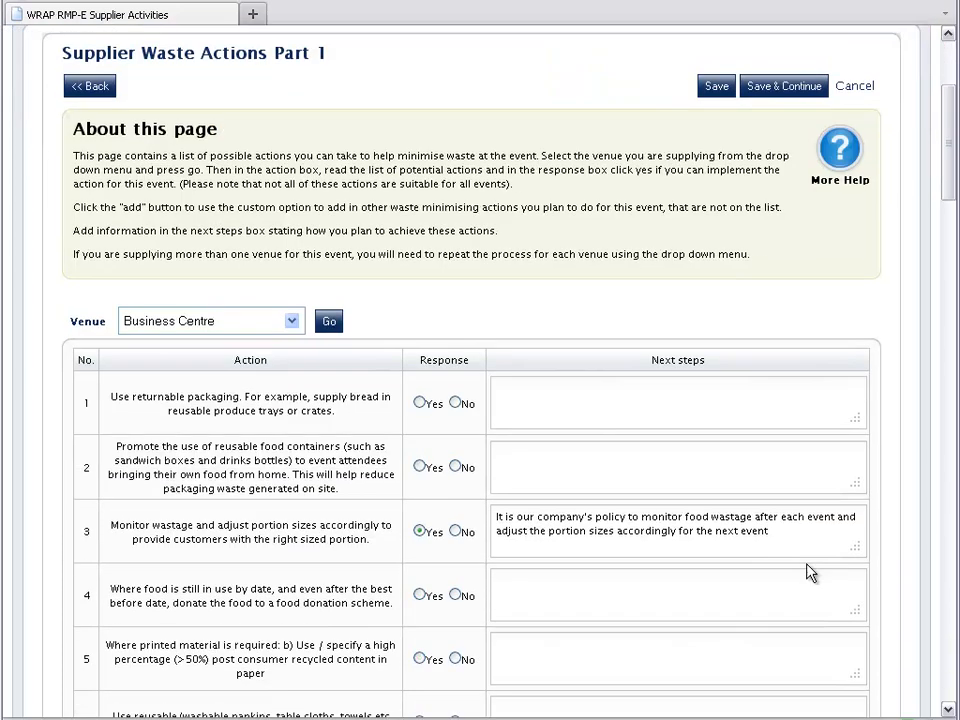
{"action": "scroll", "coordinate": [806, 566], "scroll_direction": "down", "scroll_amount": 5}
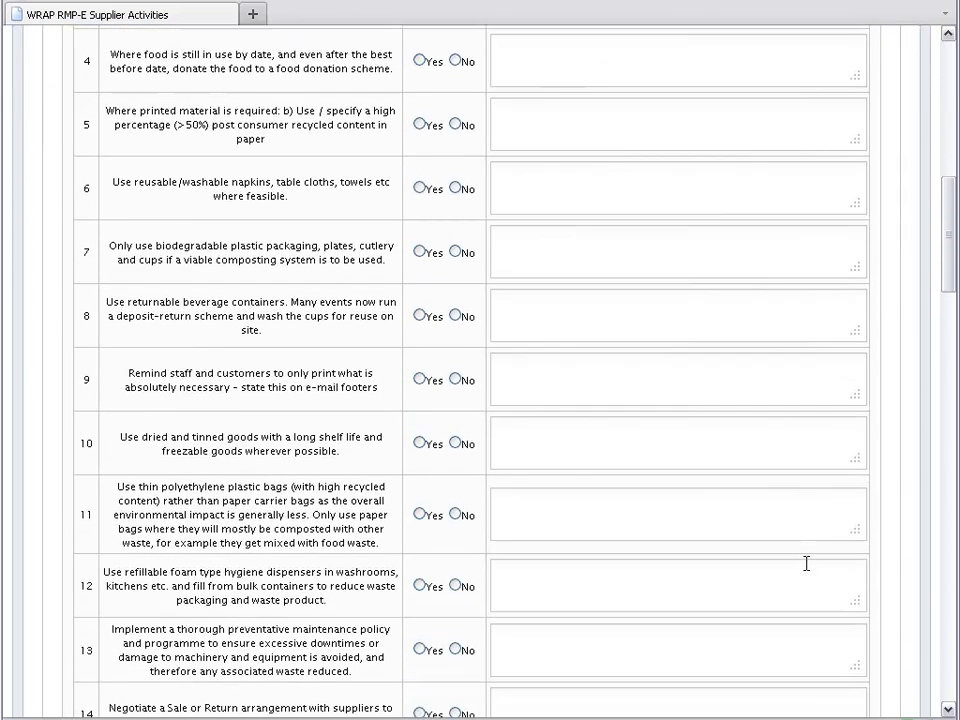
{"action": "scroll", "coordinate": [808, 570], "scroll_direction": "down", "scroll_amount": 6}
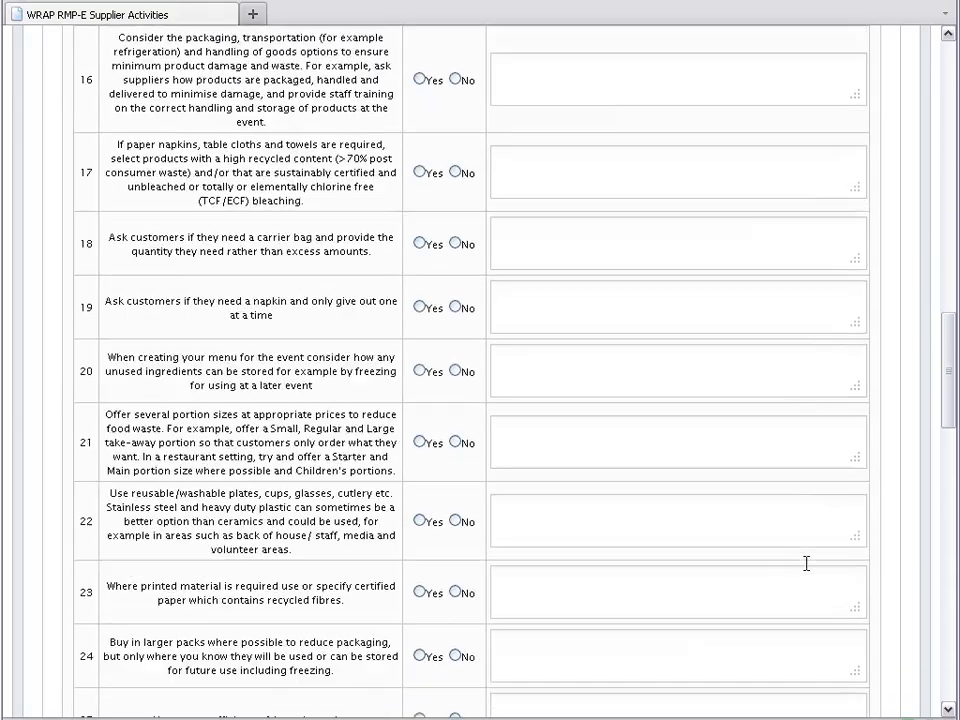
{"action": "scroll", "coordinate": [806, 563], "scroll_direction": "down", "scroll_amount": 6}
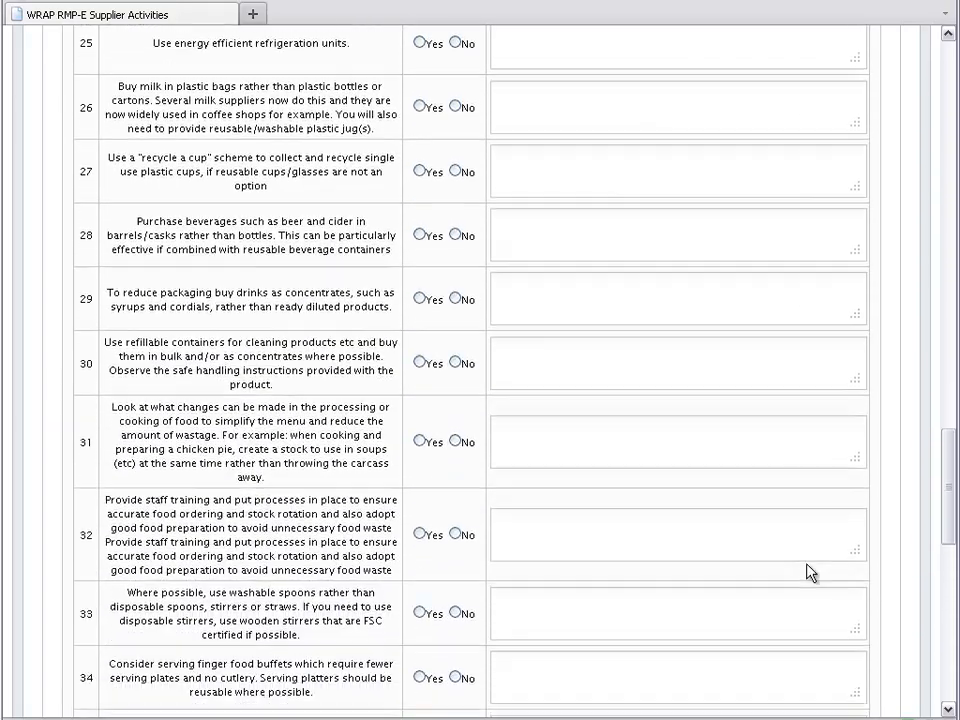
{"action": "scroll", "coordinate": [806, 566], "scroll_direction": "down", "scroll_amount": 6}
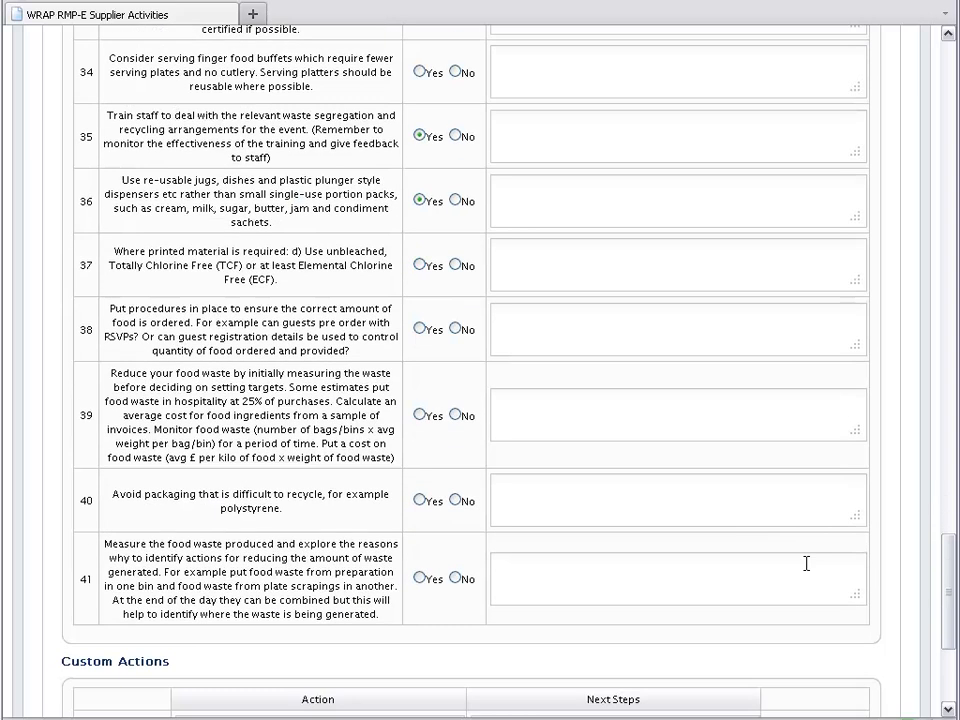
{"action": "scroll", "coordinate": [810, 568], "scroll_direction": "down", "scroll_amount": 3}
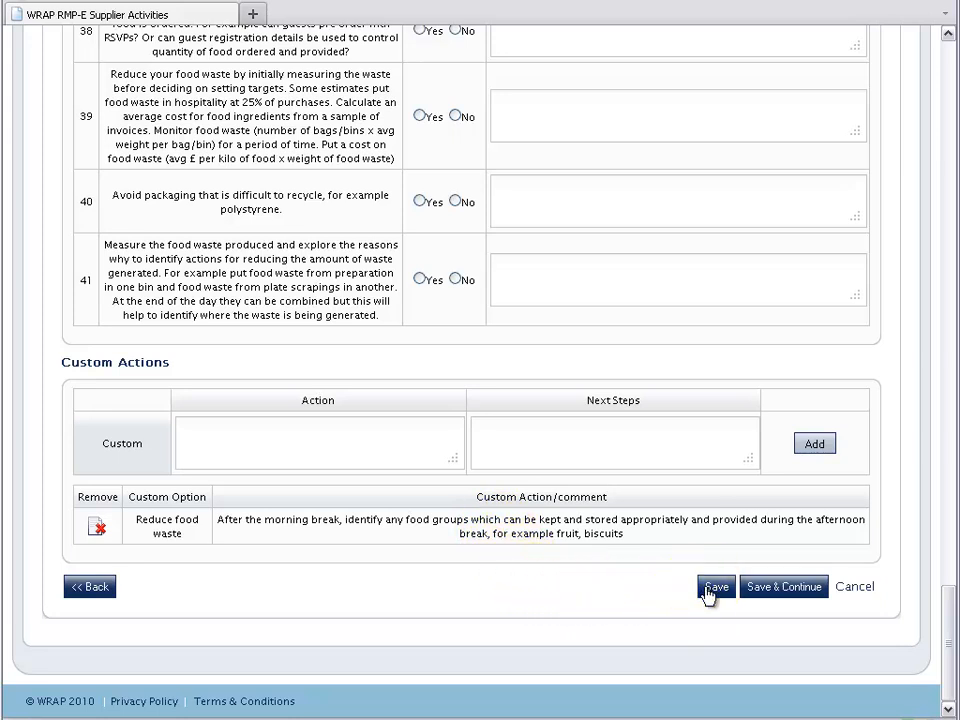
{"action": "left_click", "coordinate": [772, 592]}
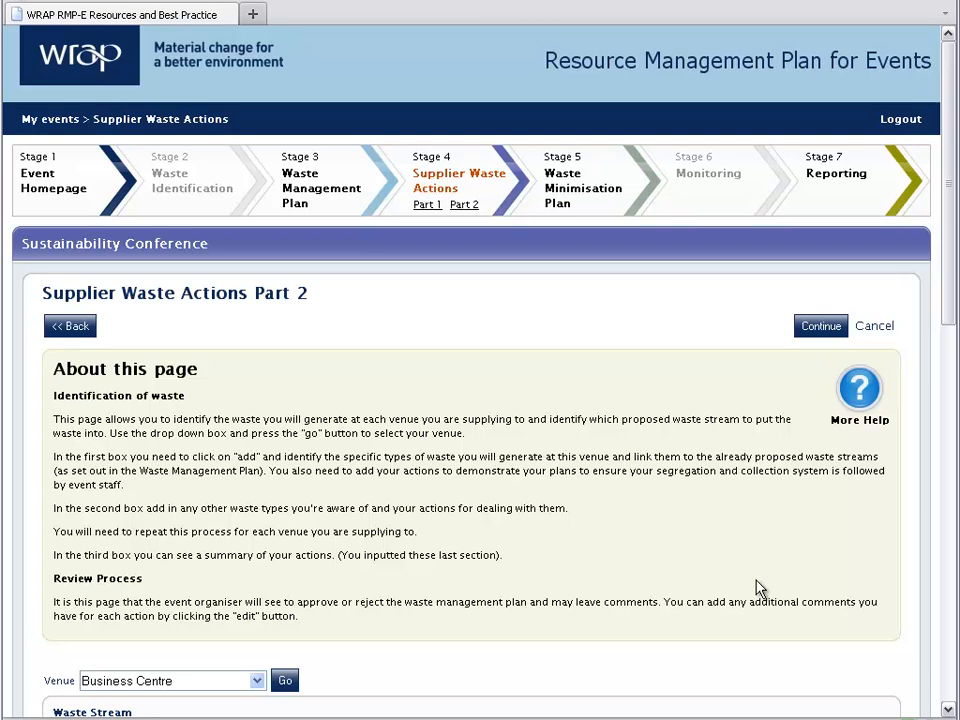
Start a new waste stream entry for the Business Centre and choose Blue bin (food waste bin) as its stream.
{"action": "scroll", "coordinate": [757, 588], "scroll_direction": "down", "scroll_amount": 5}
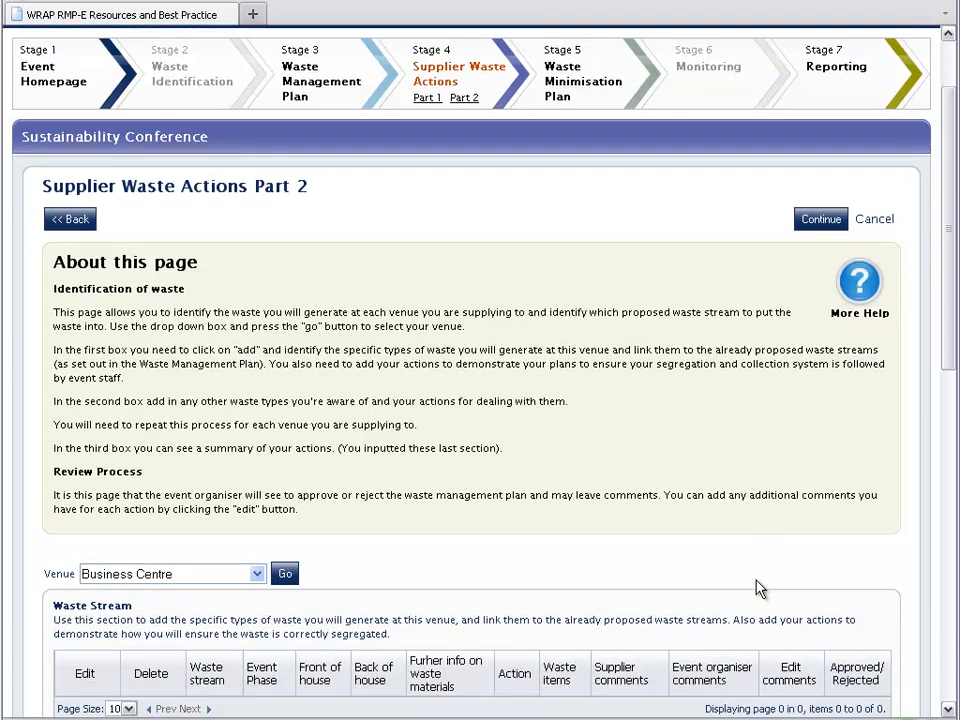
{"action": "scroll", "coordinate": [757, 588], "scroll_direction": "down", "scroll_amount": 3}
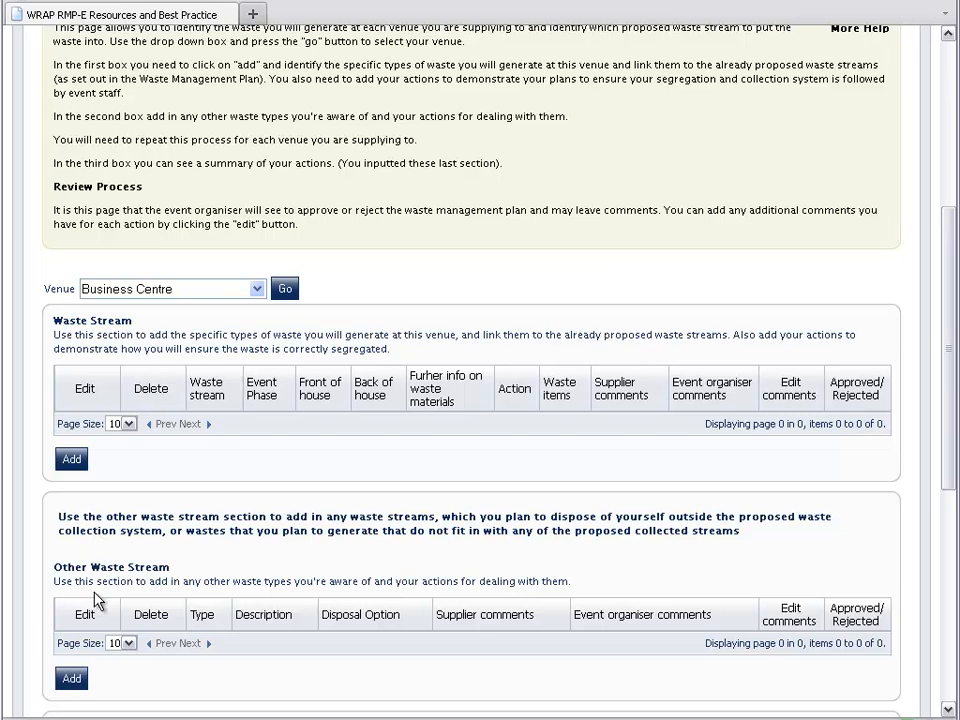
{"action": "scroll", "coordinate": [97, 600], "scroll_direction": "down", "scroll_amount": 5}
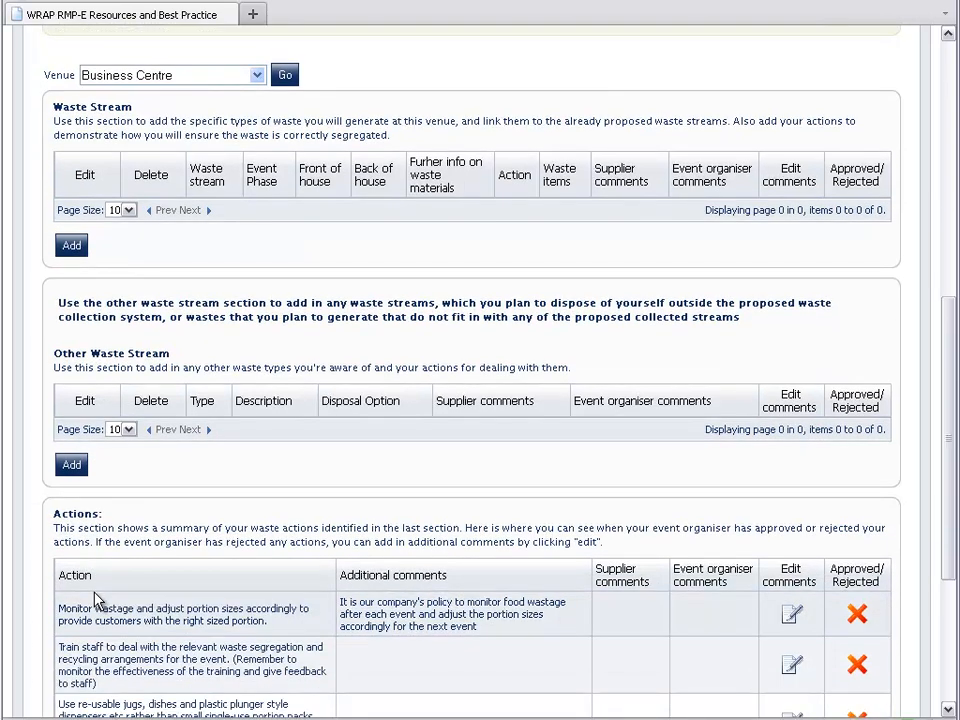
{"action": "scroll", "coordinate": [97, 600], "scroll_direction": "down", "scroll_amount": 1}
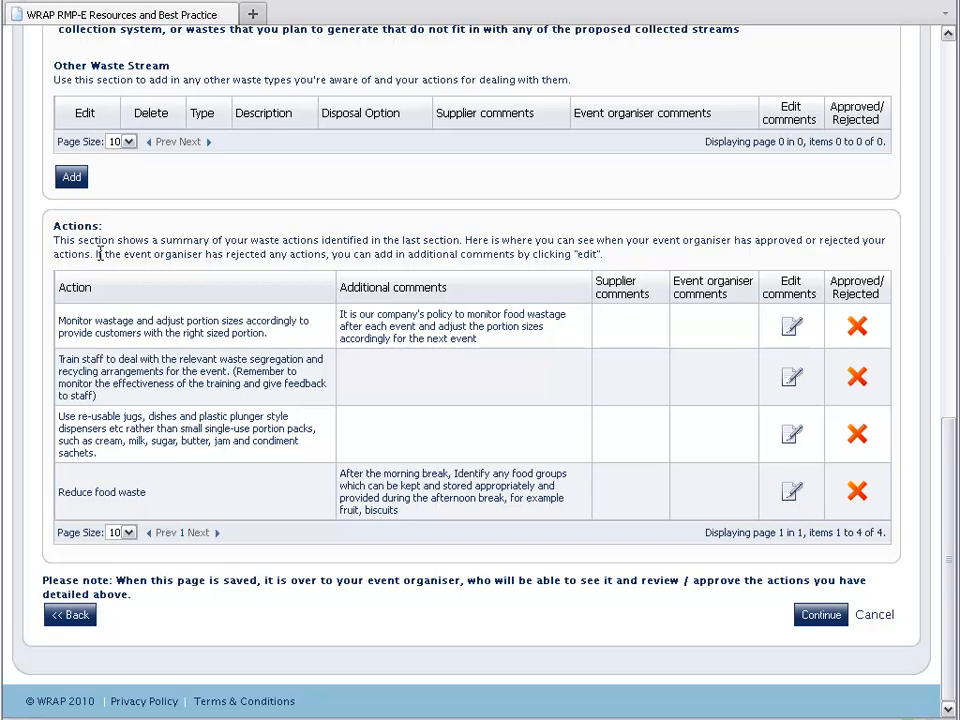
{"action": "scroll", "coordinate": [100, 256], "scroll_direction": "up", "scroll_amount": 5}
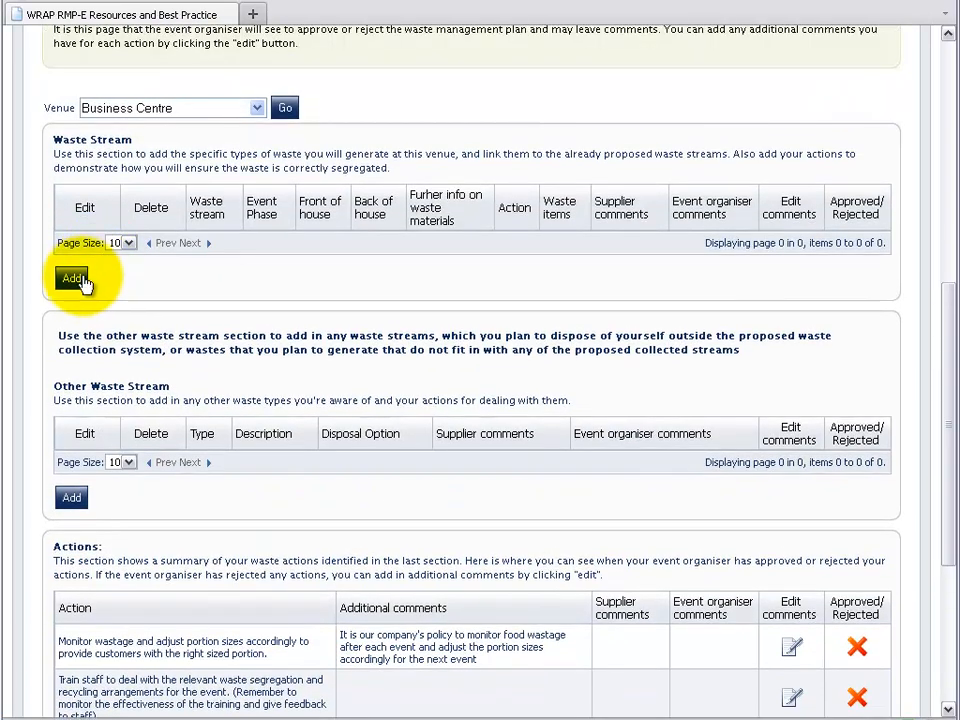
{"action": "left_click", "coordinate": [73, 280]}
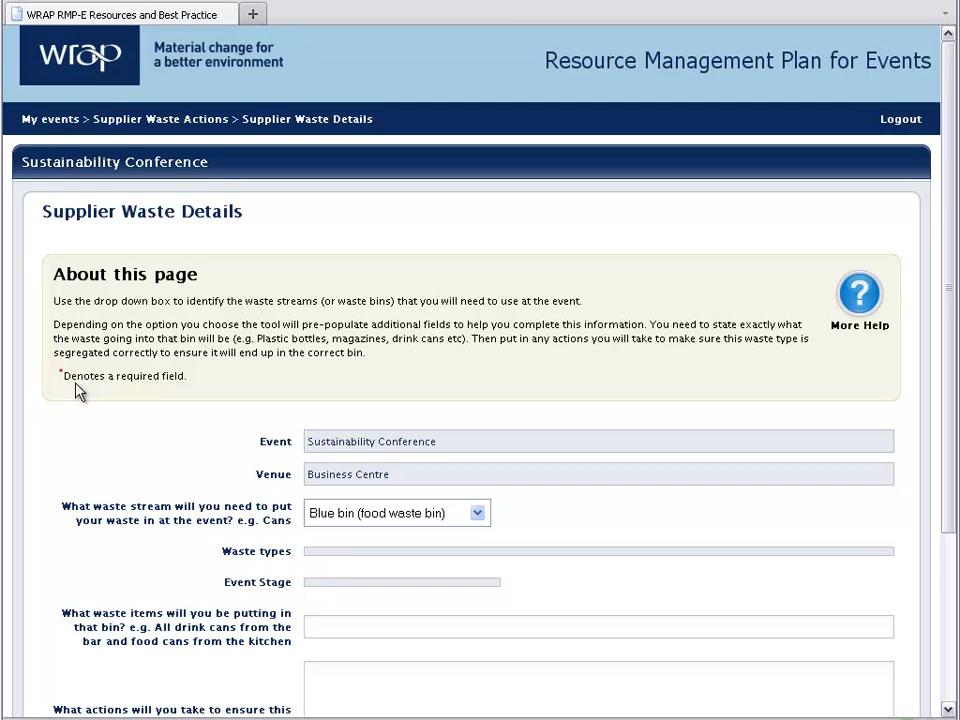
{"action": "scroll", "coordinate": [78, 388], "scroll_direction": "down", "scroll_amount": 2}
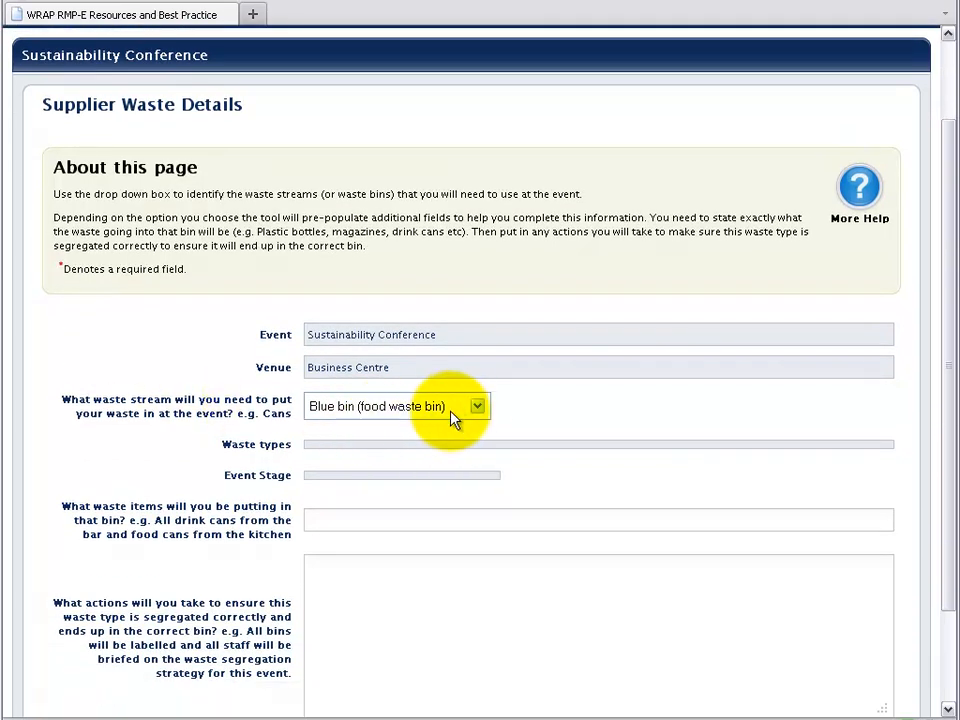
{"action": "left_click", "coordinate": [476, 404]}
{"action": "left_click", "coordinate": [453, 429]}
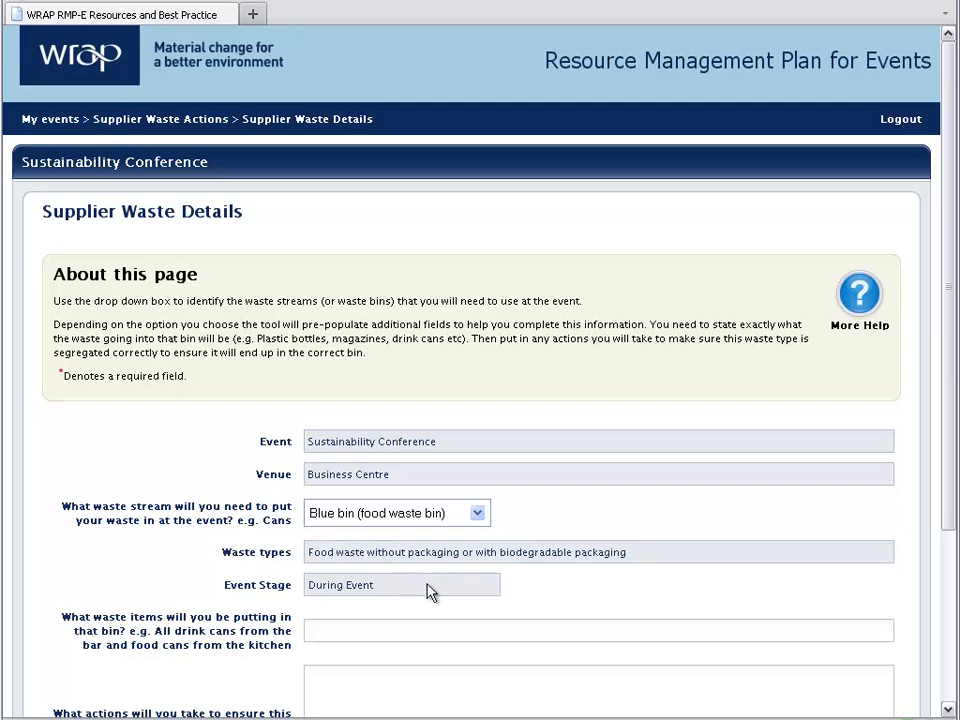
Enter the waste items going into the blue bin: "Food waste including preparation scraps, cooked and uncooked leftovers".
{"action": "scroll", "coordinate": [430, 592], "scroll_direction": "down", "scroll_amount": 3}
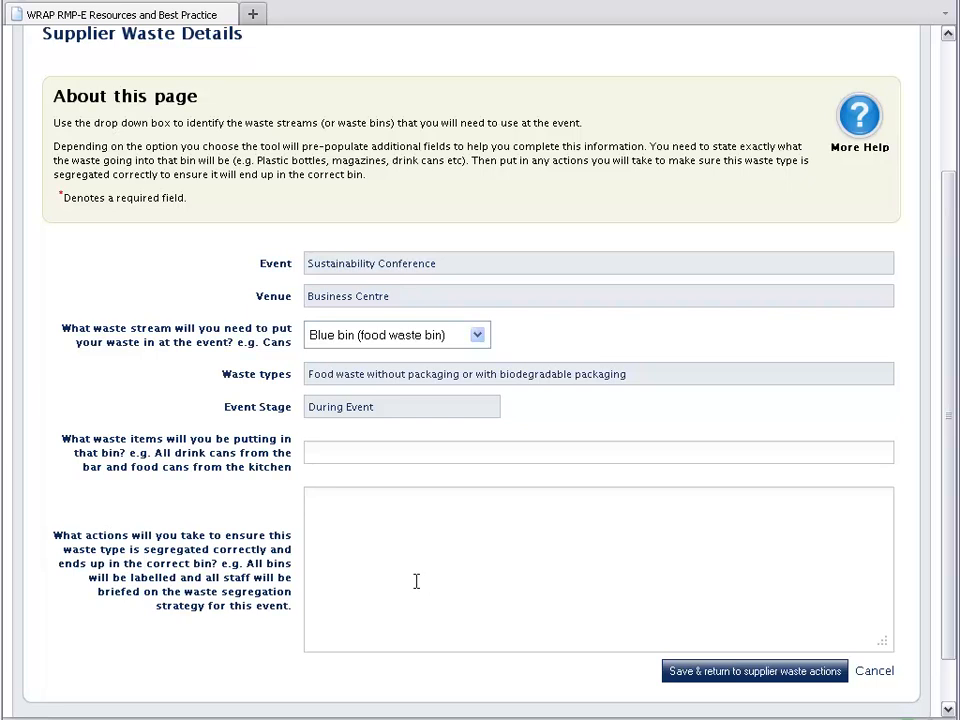
{"action": "left_click", "coordinate": [368, 454]}
{"action": "type", "text": "Fo"}
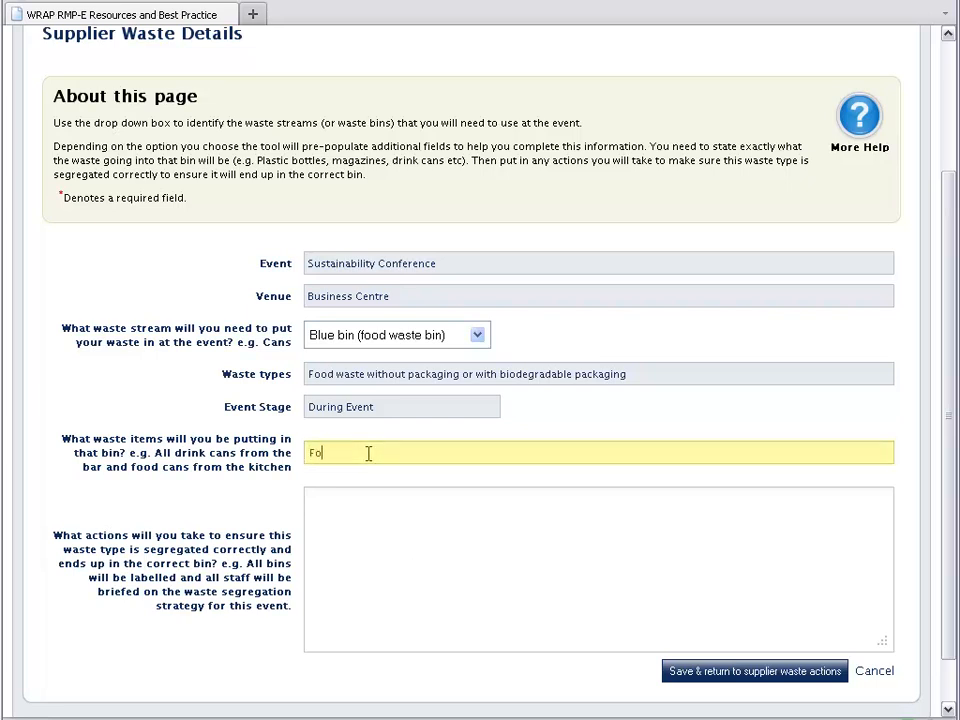
{"action": "type", "text": "od waste including preparation"}
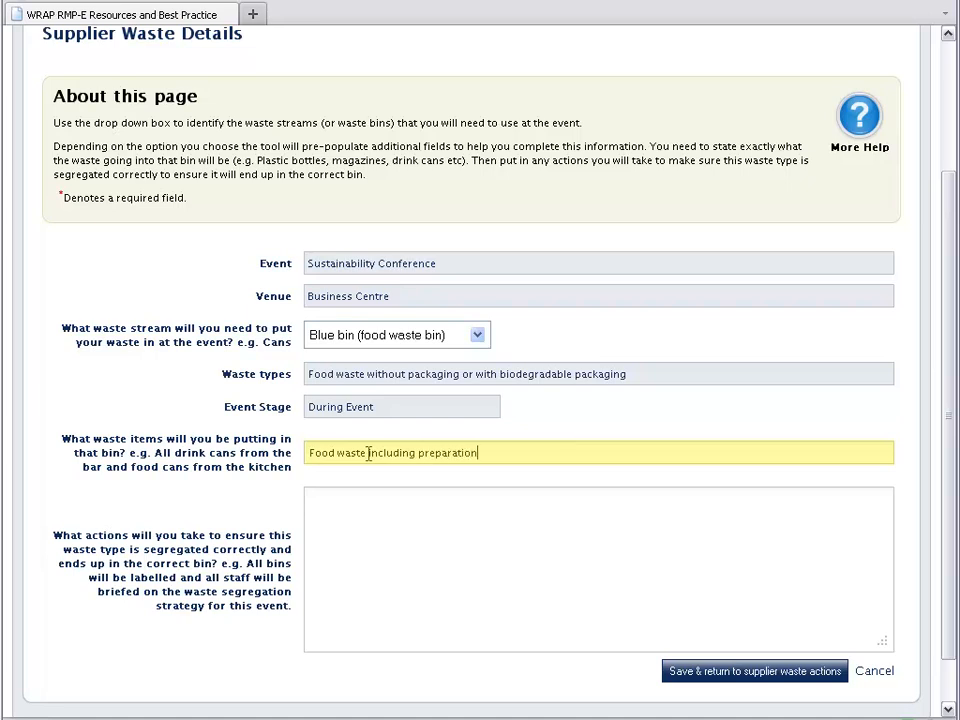
{"action": "type", "text": " scraps, cooked and uncooked"}
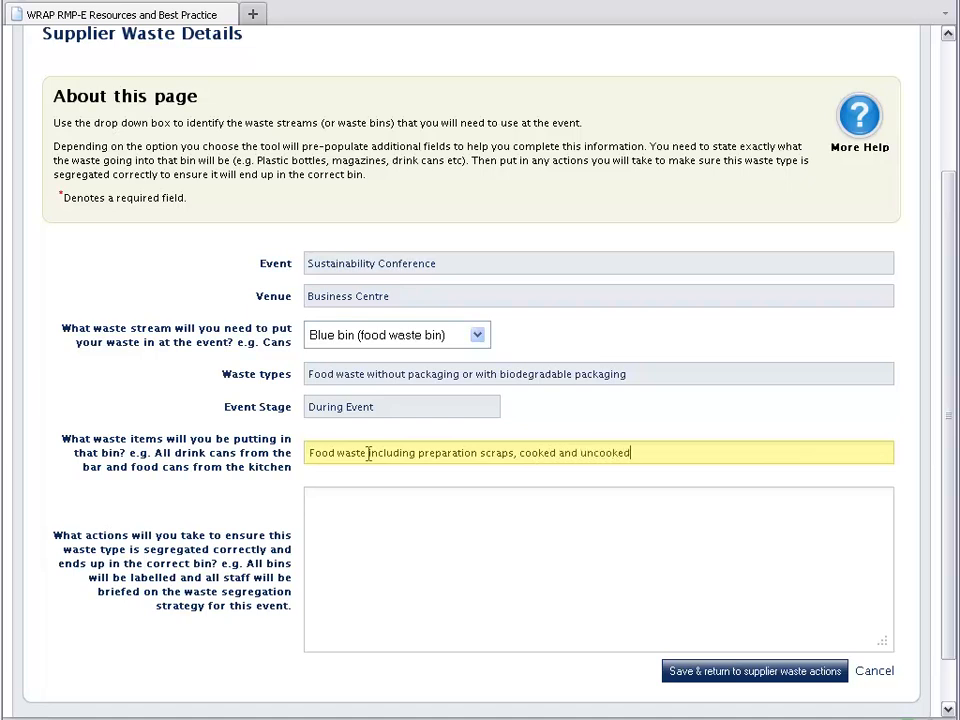
{"action": "type", "text": " leftovers"}
{"action": "key", "text": "Tab"}
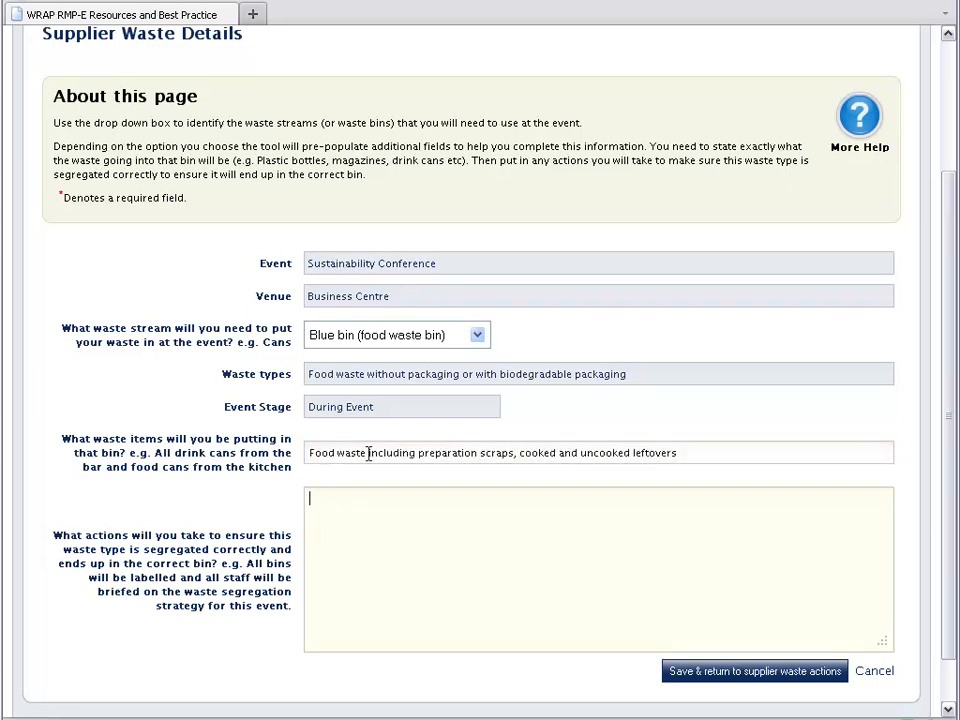
Enter the segregation actions "All bins labelled in the kitchen, staff trained on waste segregation", save the entry and return to the supplier waste actions.
{"action": "type", "text": "All bins"}
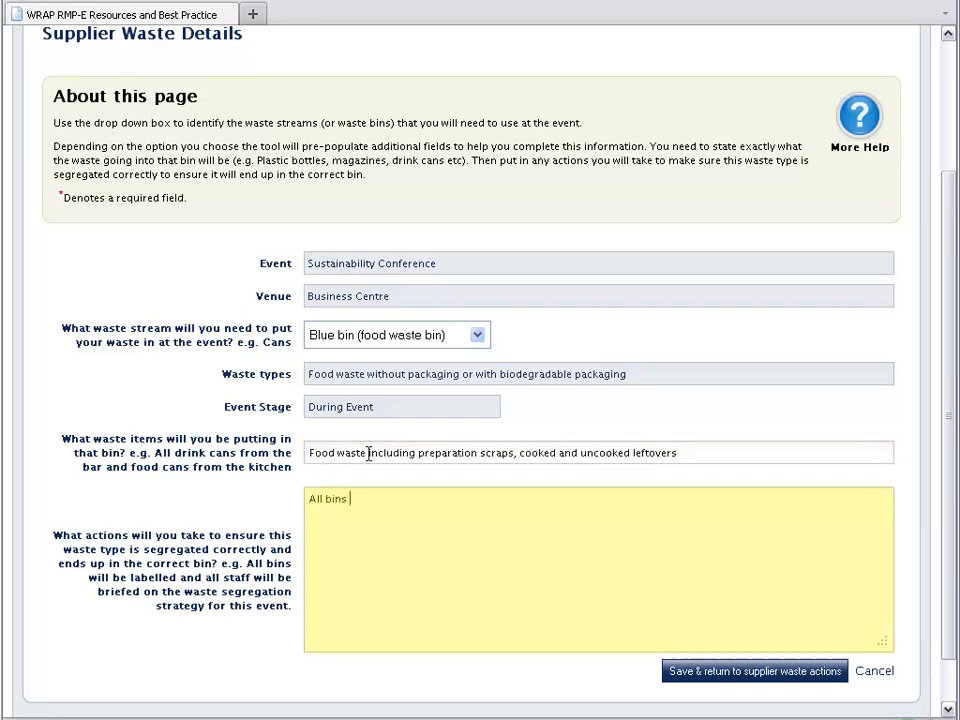
{"action": "type", "text": " labelled "}
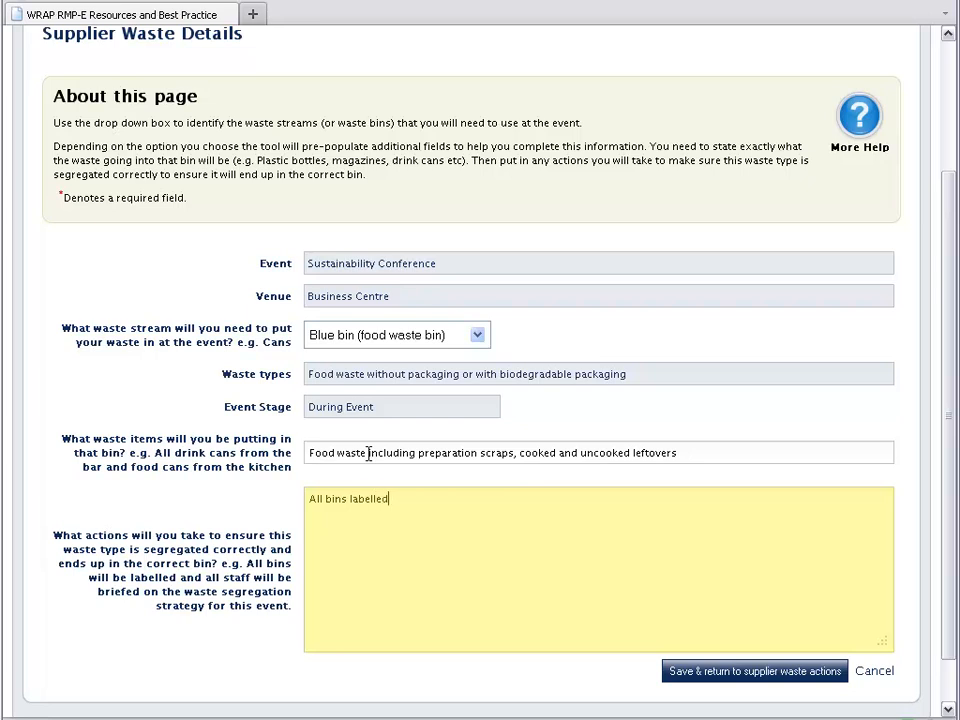
{"action": "type", "text": "in the kitchen, staff trained on w"}
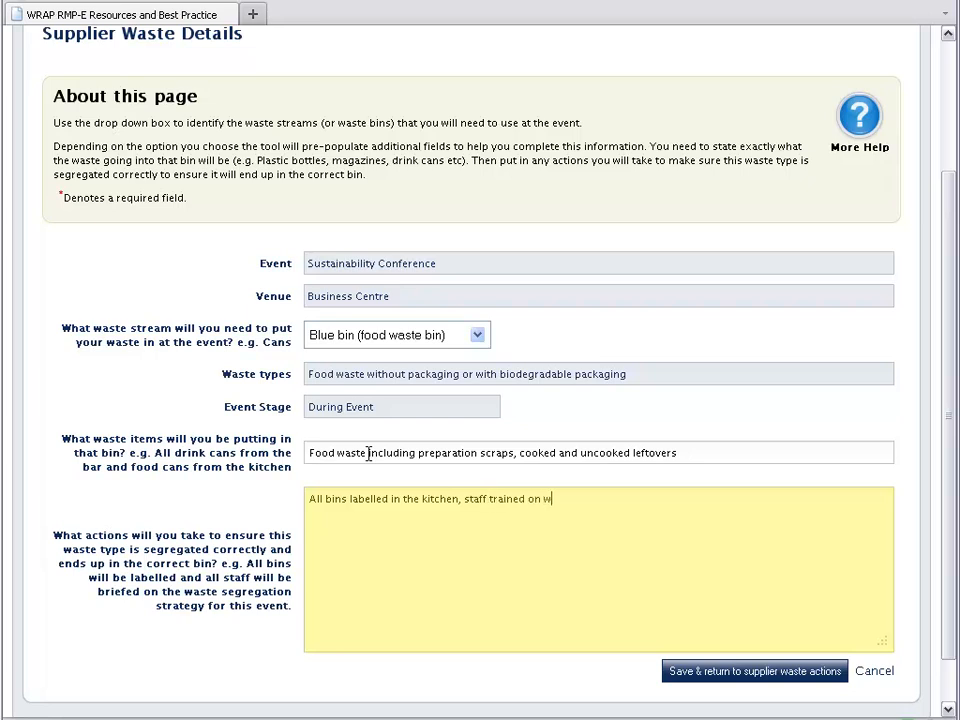
{"action": "type", "text": "aste segregation"}
{"action": "key", "text": "Tab"}
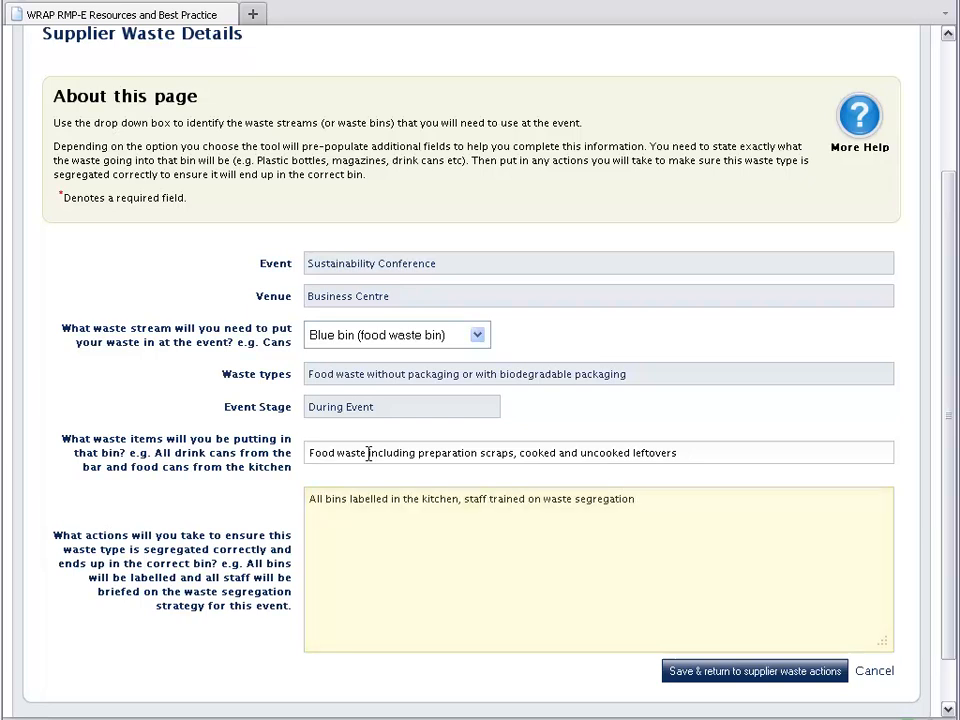
{"action": "left_click", "coordinate": [677, 671]}
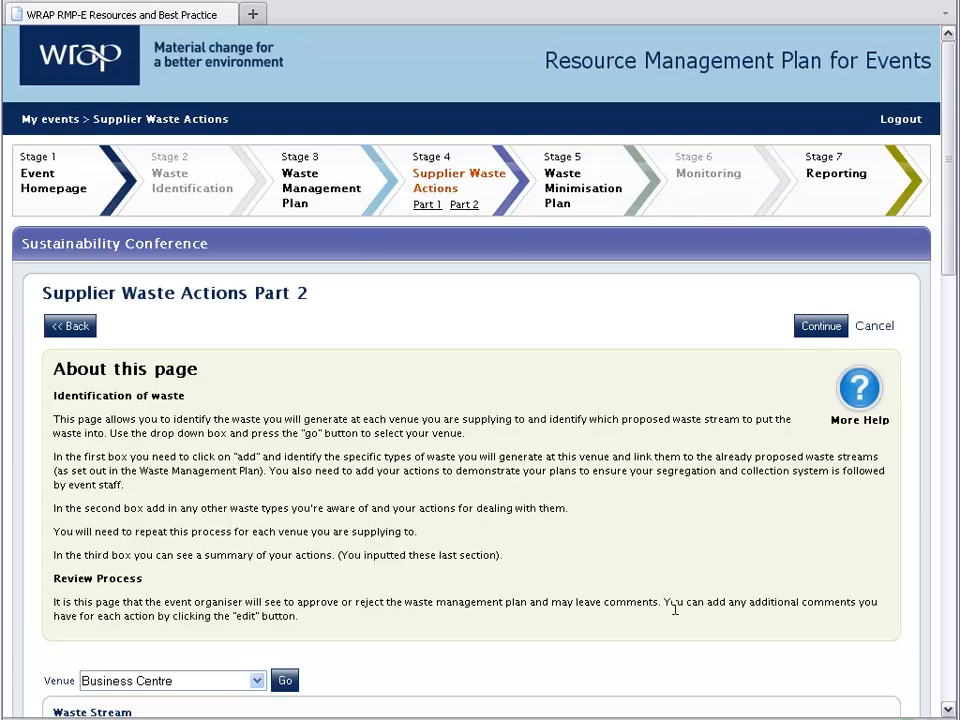
Start a new other waste stream entry for the Business Centre and enter "Excess table cloths" as its waste type.
{"action": "scroll", "coordinate": [675, 608], "scroll_direction": "down", "scroll_amount": 4}
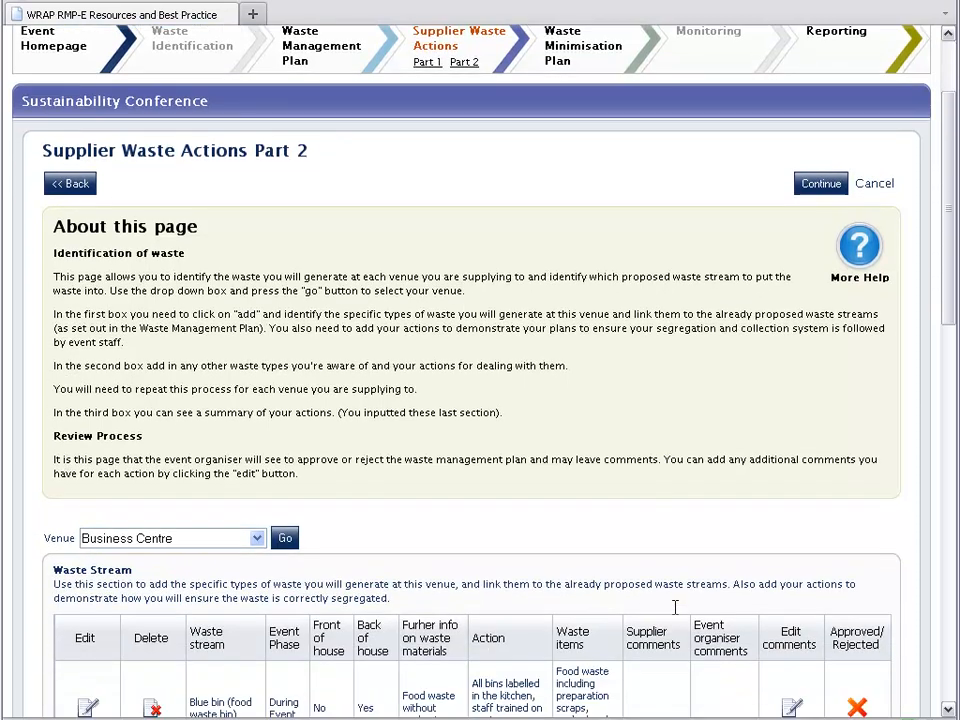
{"action": "scroll", "coordinate": [675, 608], "scroll_direction": "down", "scroll_amount": 5}
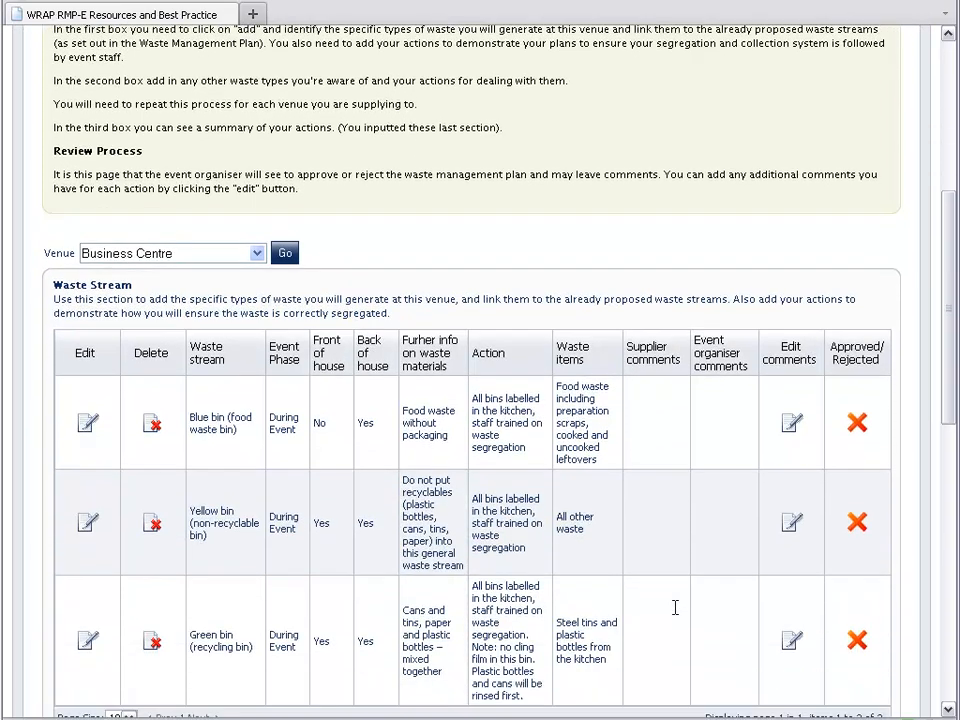
{"action": "scroll", "coordinate": [675, 608], "scroll_direction": "down", "scroll_amount": 2}
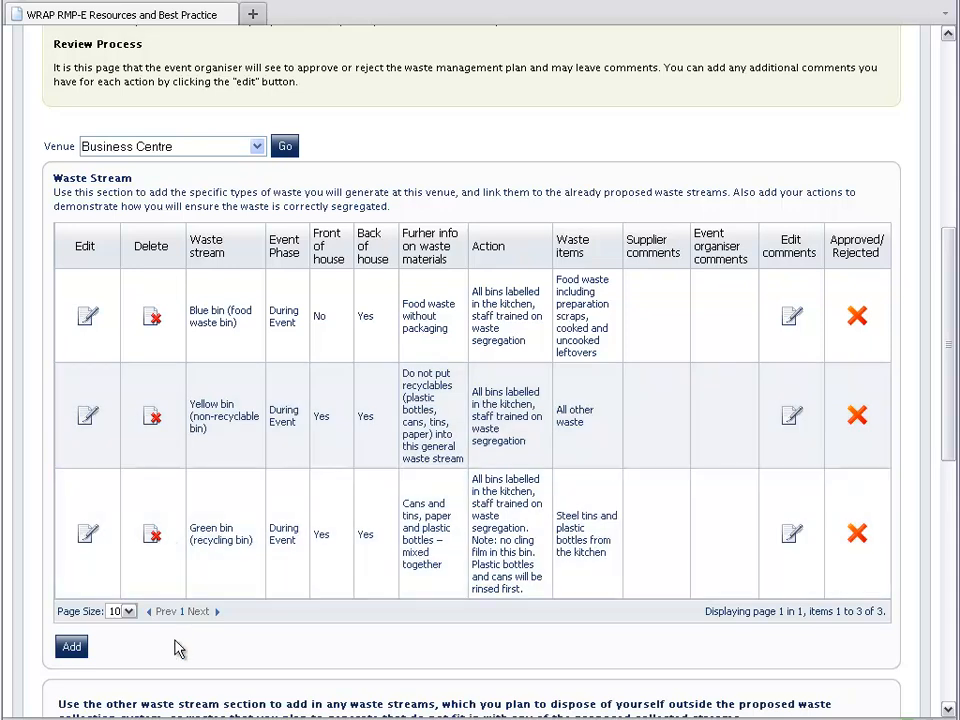
{"action": "scroll", "coordinate": [175, 649], "scroll_direction": "down", "scroll_amount": 5}
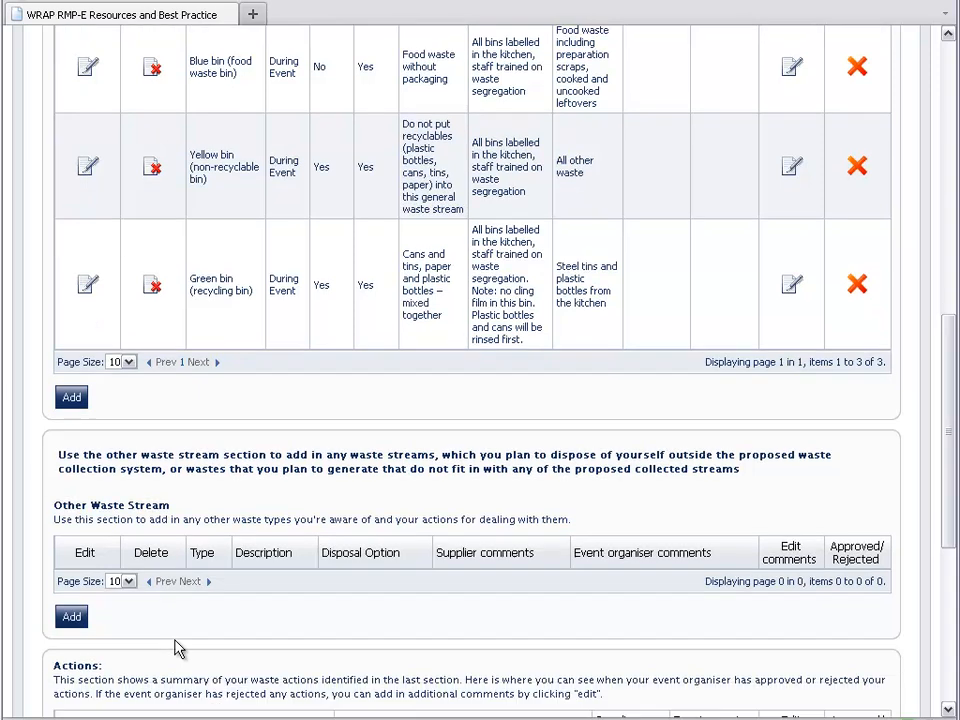
{"action": "scroll", "coordinate": [175, 638], "scroll_direction": "down", "scroll_amount": 3}
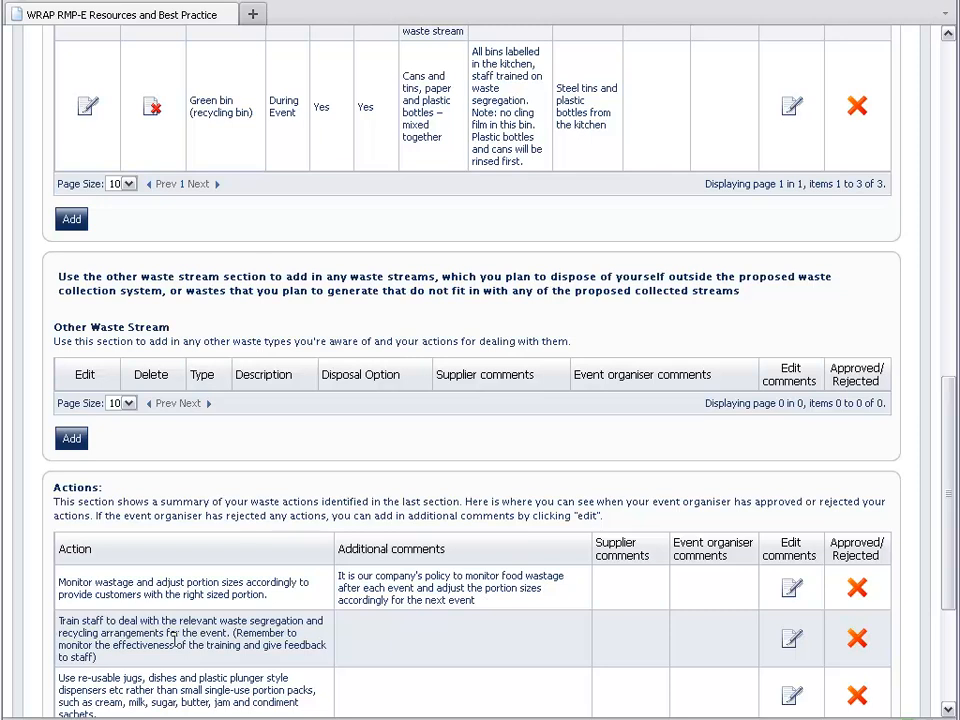
{"action": "scroll", "coordinate": [175, 642], "scroll_direction": "down", "scroll_amount": 2}
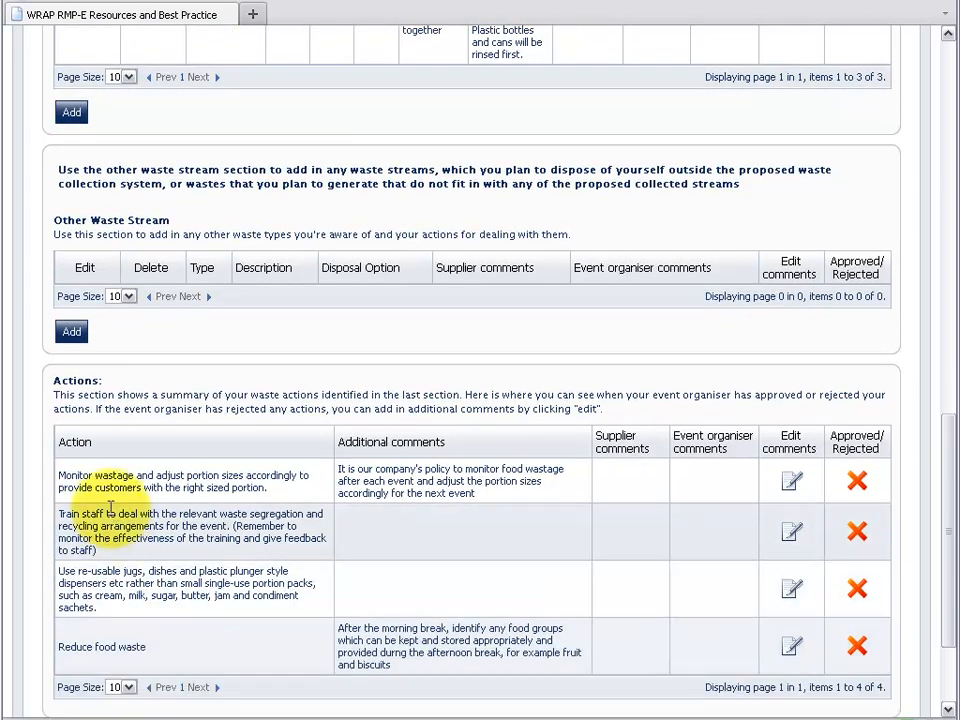
{"action": "left_click", "coordinate": [71, 331]}
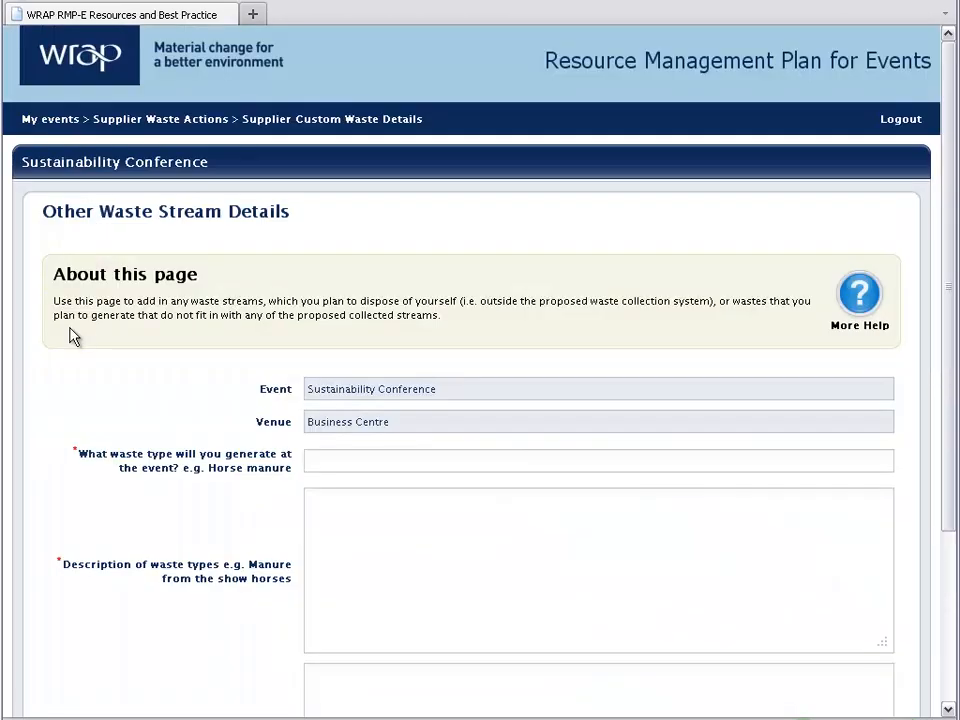
{"action": "left_click", "coordinate": [310, 458]}
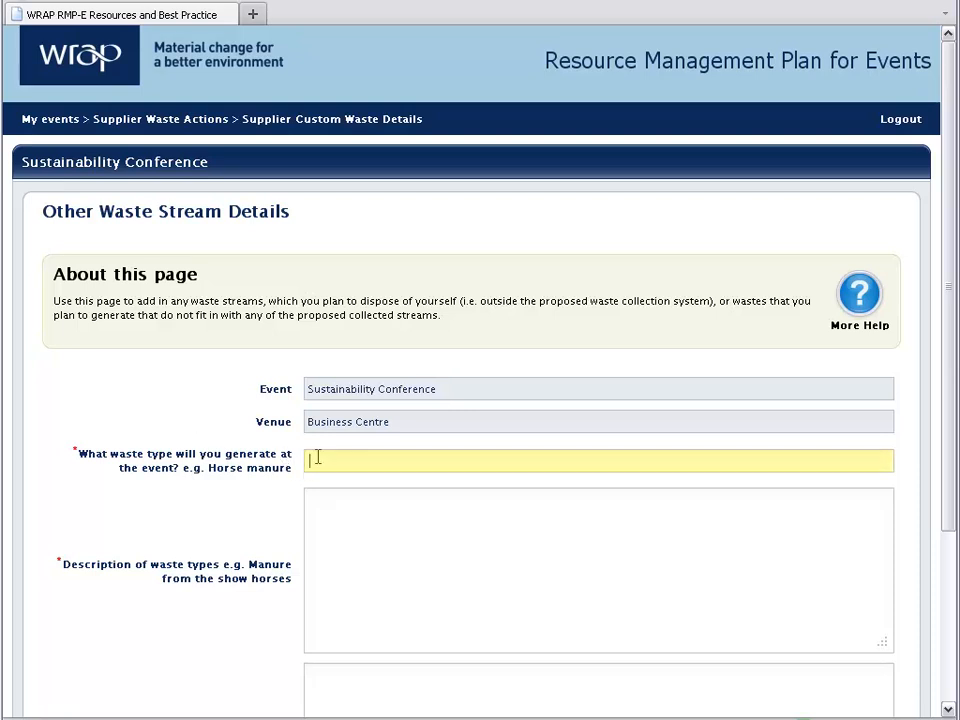
{"action": "type", "text": "Excess table cloths"}
{"action": "key", "text": "Tab"}
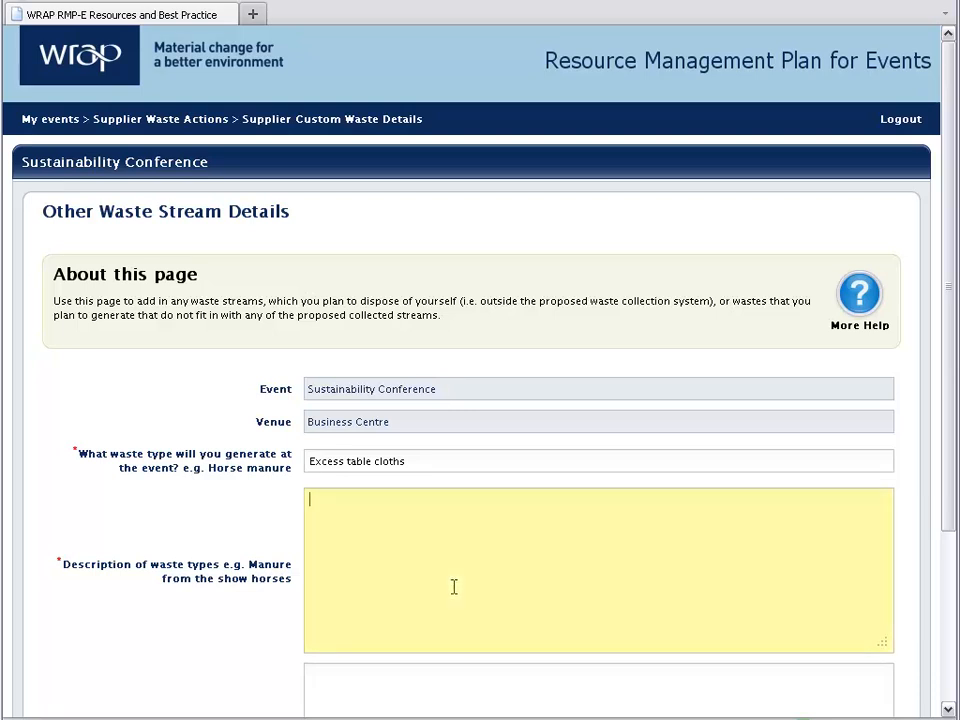
Begin the waste description: "Event organiser has requested that we provide pale blue table cloths with a high recycled content (>70% post consumer waste) and/or that".
{"action": "type", "text": "Event organiser has reques"}
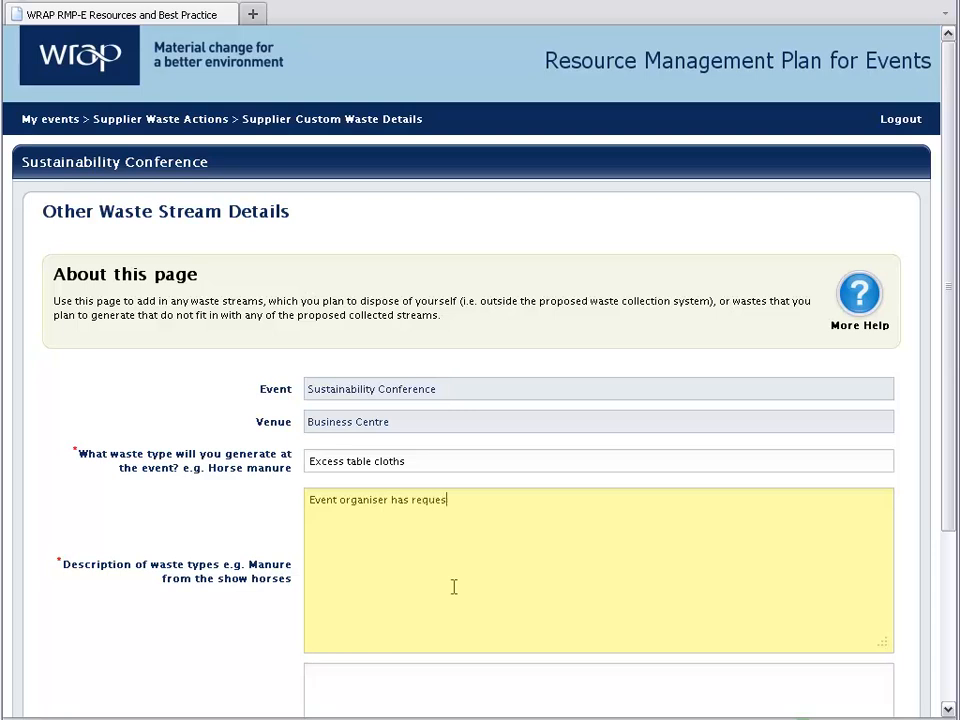
{"action": "type", "text": "ted that we provide pal"}
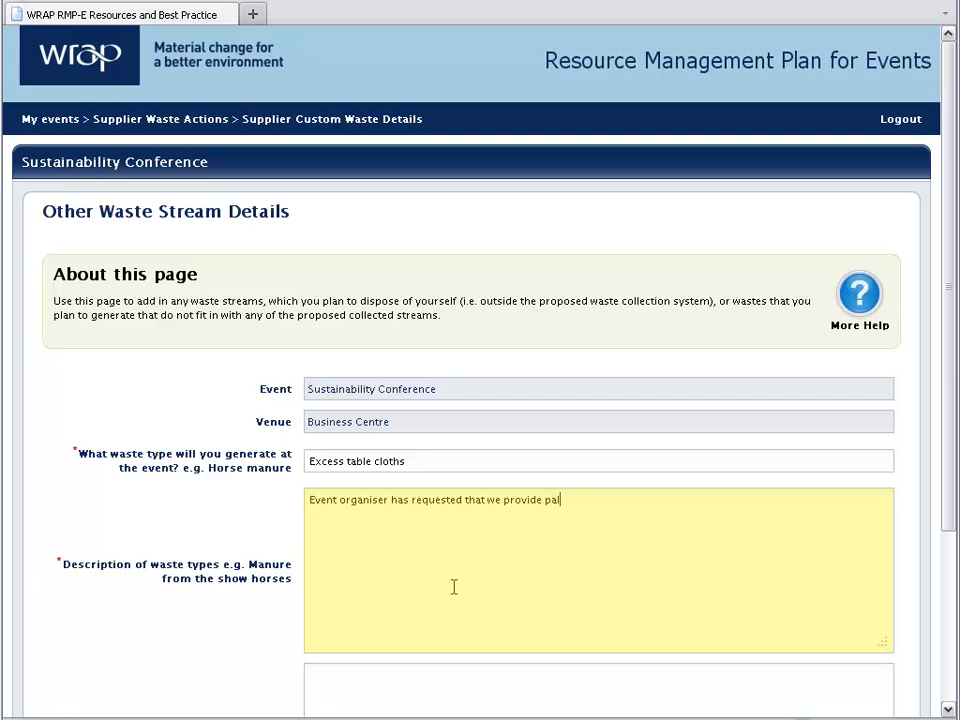
{"action": "type", "text": "e blue table cloths with a high recycled content (>70"}
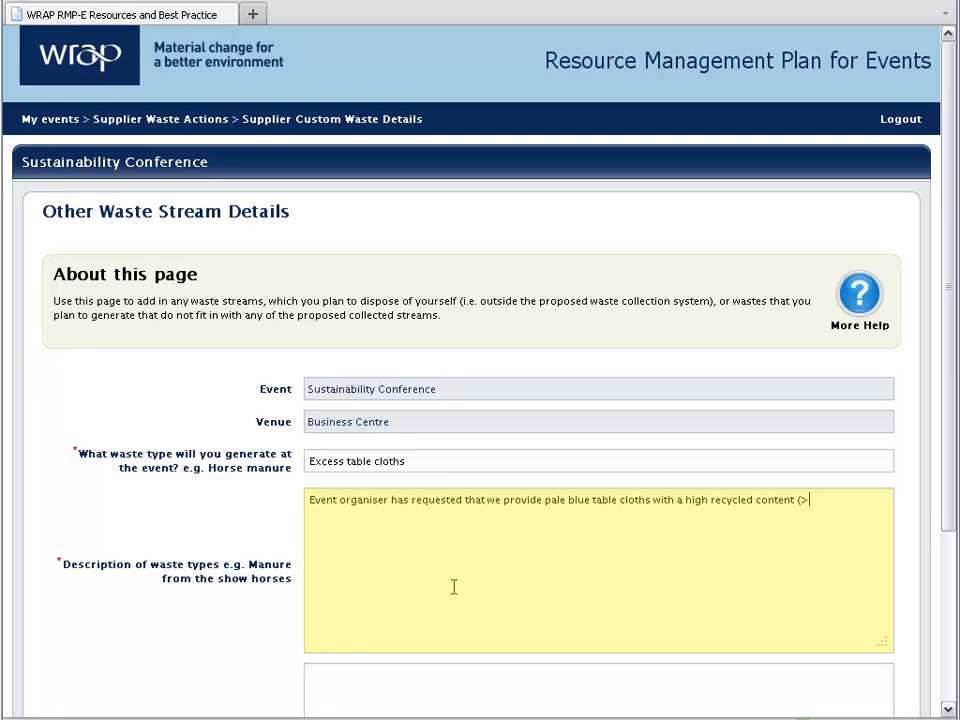
{"action": "type", "text": "% post consumer was"}
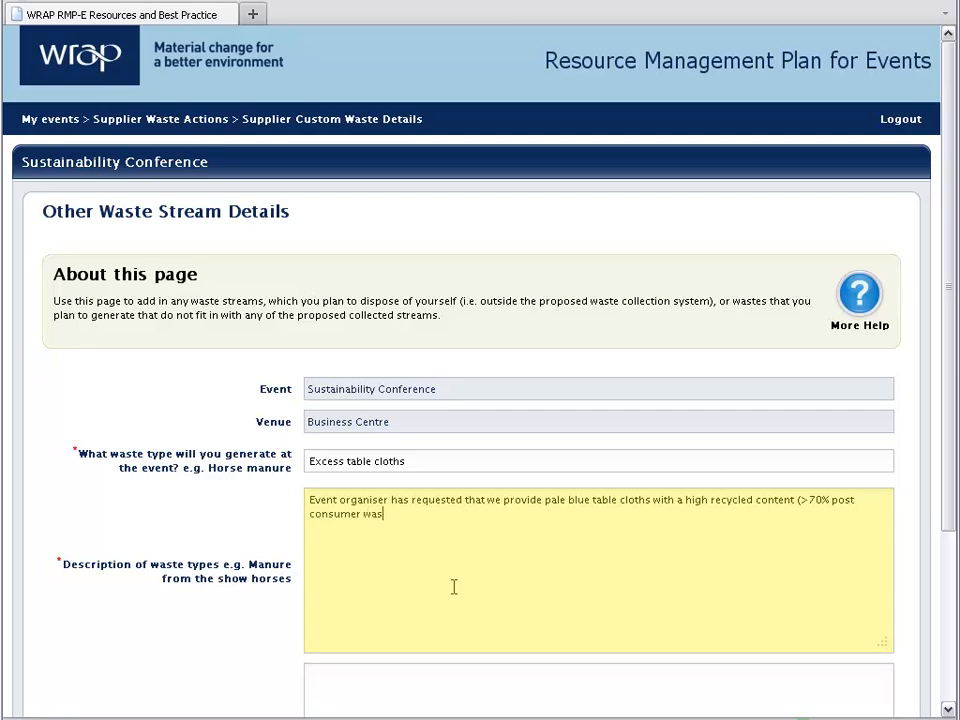
{"action": "type", "text": "te) and/or that a"}
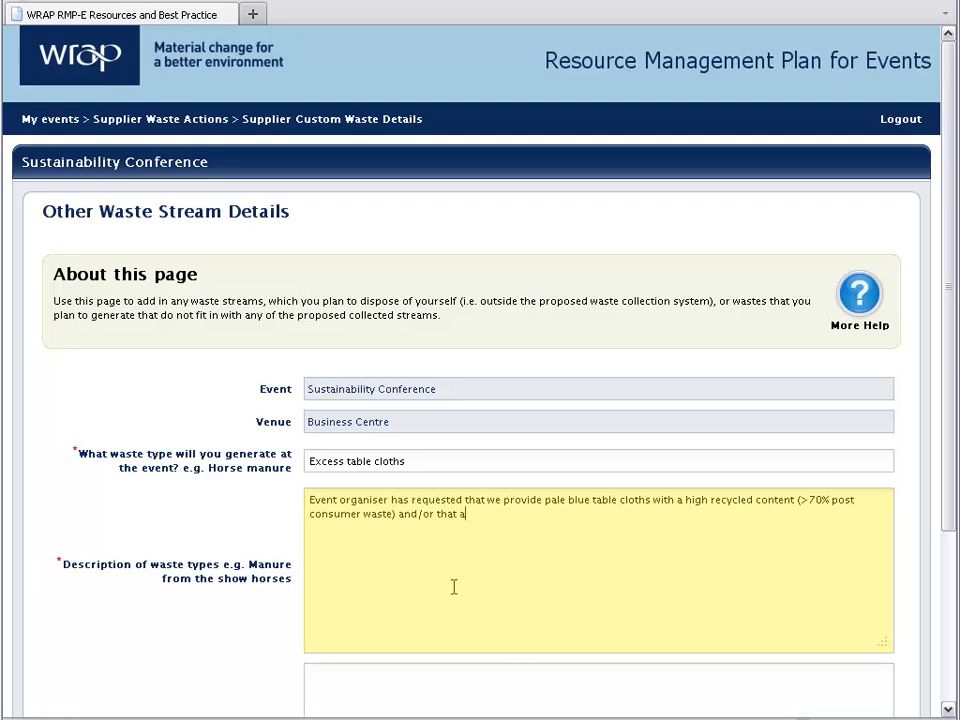
Complete the waste description with "are sustainably certified and unbleached or totally or elementally chlorine free (TCF/ECF) bleaching.".
{"action": "type", "text": "re sustainably certified and unbleached or totall"}
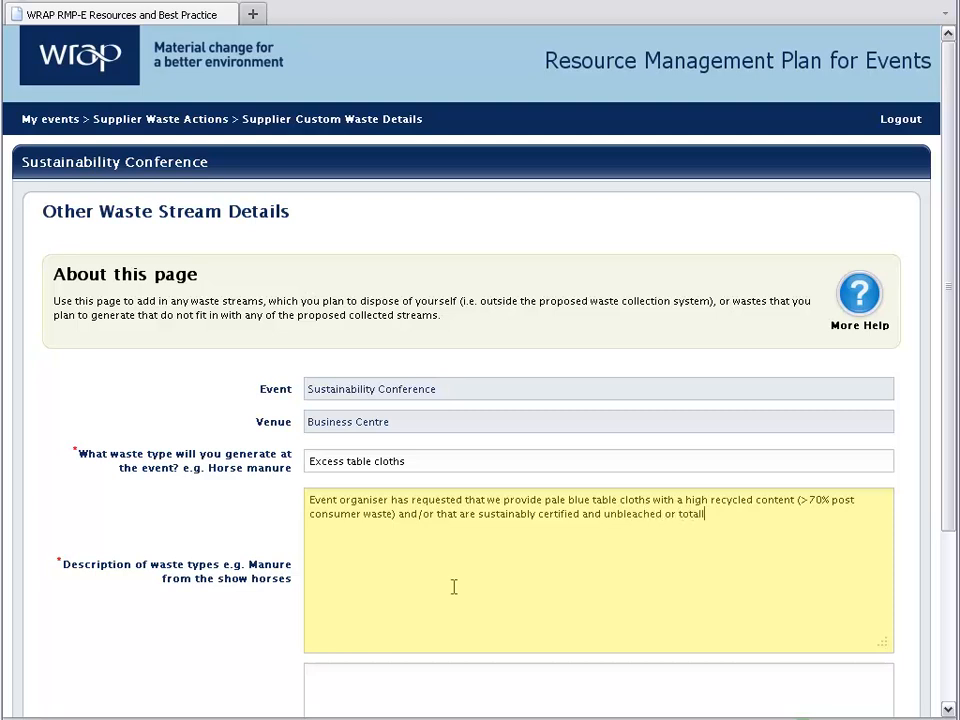
{"action": "type", "text": "y or elementally chlorine free ("}
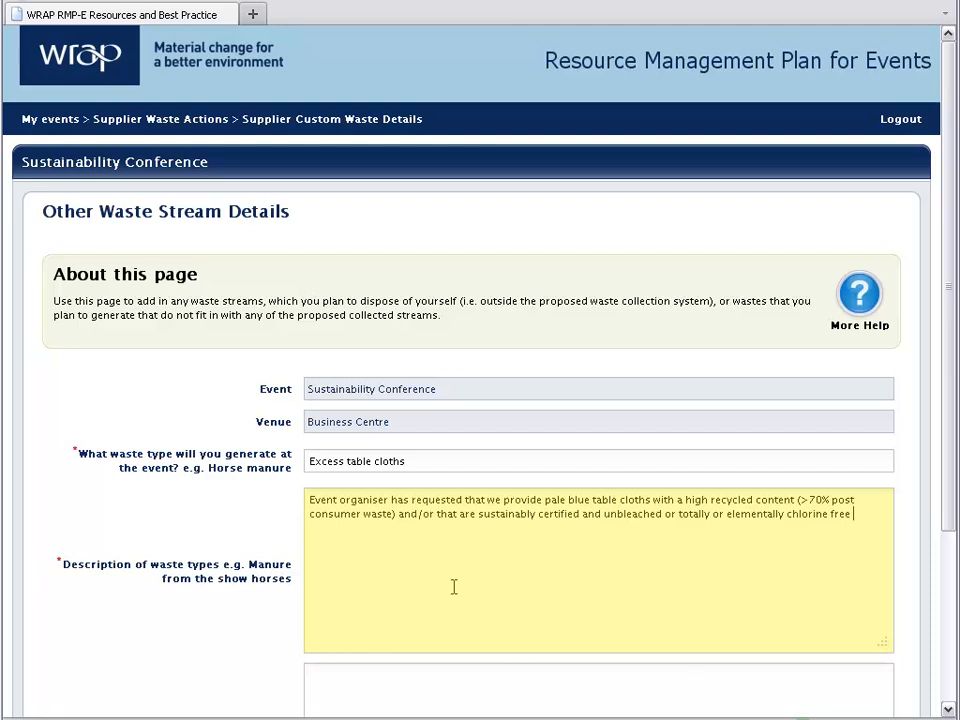
{"action": "type", "text": "TCF/ECF) bleaching."}
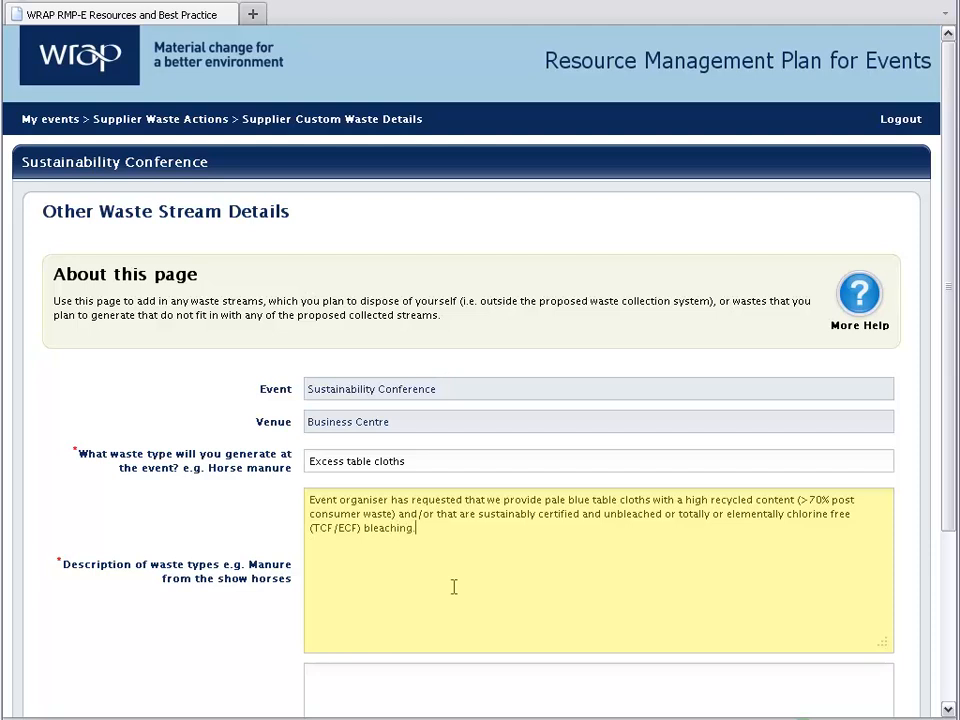
Enter the disposal details "Any excess table cloths will be provided to the local primary school (by Catering Company) free of".
{"action": "scroll", "coordinate": [454, 587], "scroll_direction": "down", "scroll_amount": 3}
{"action": "scroll", "coordinate": [454, 587], "scroll_direction": "down", "scroll_amount": 2}
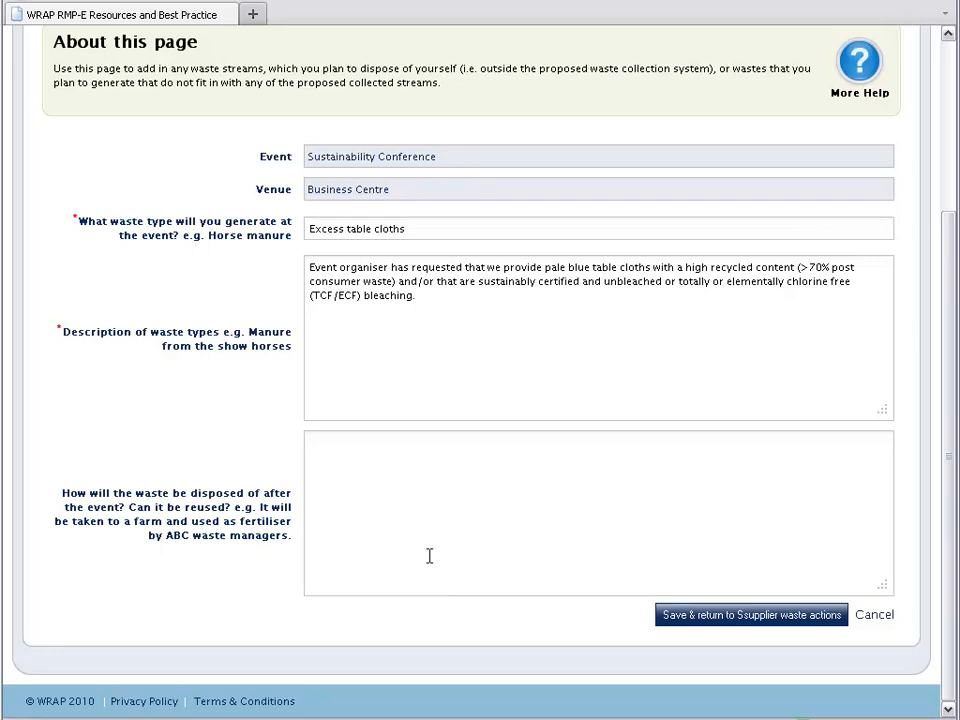
{"action": "left_click", "coordinate": [403, 491]}
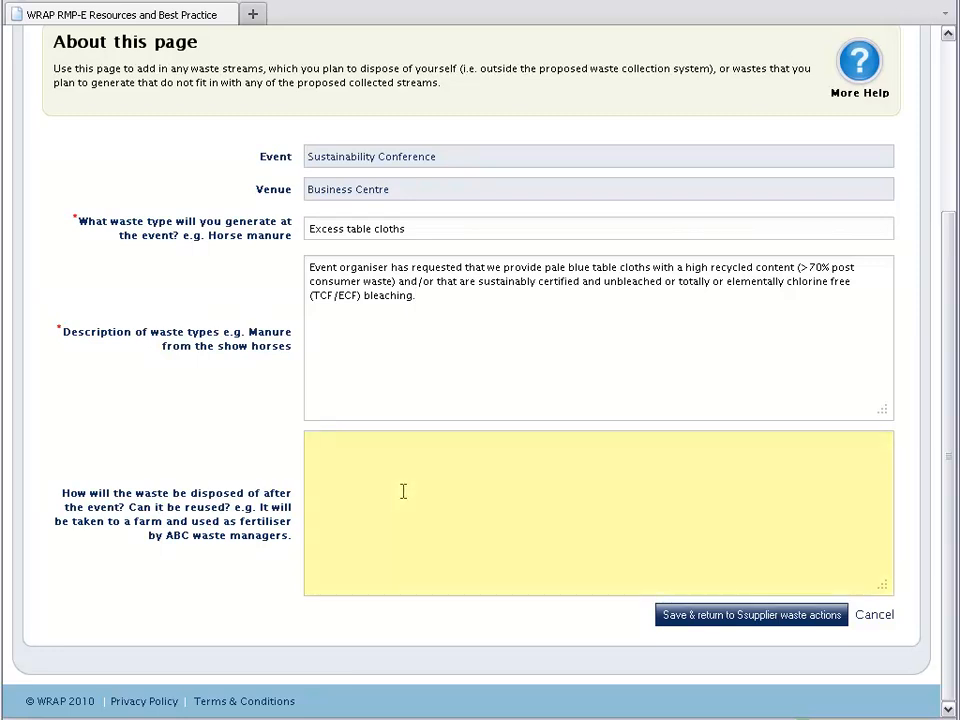
{"action": "type", "text": "Any excess table cloths will be provided to the local primary school (by Catering Company) free of "}
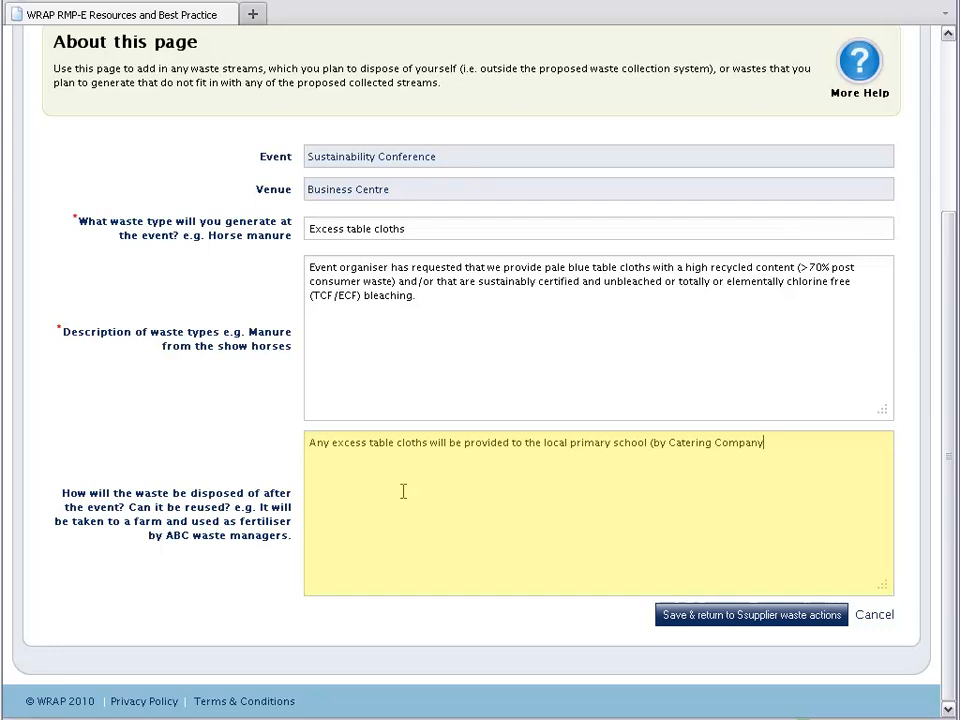
Finish the disposal details with "charge for reuse in their arts and crafts classes.", save the entry and return to the supplier waste actions.
{"action": "type", "text": "charge for reuse in their arts and crafts "}
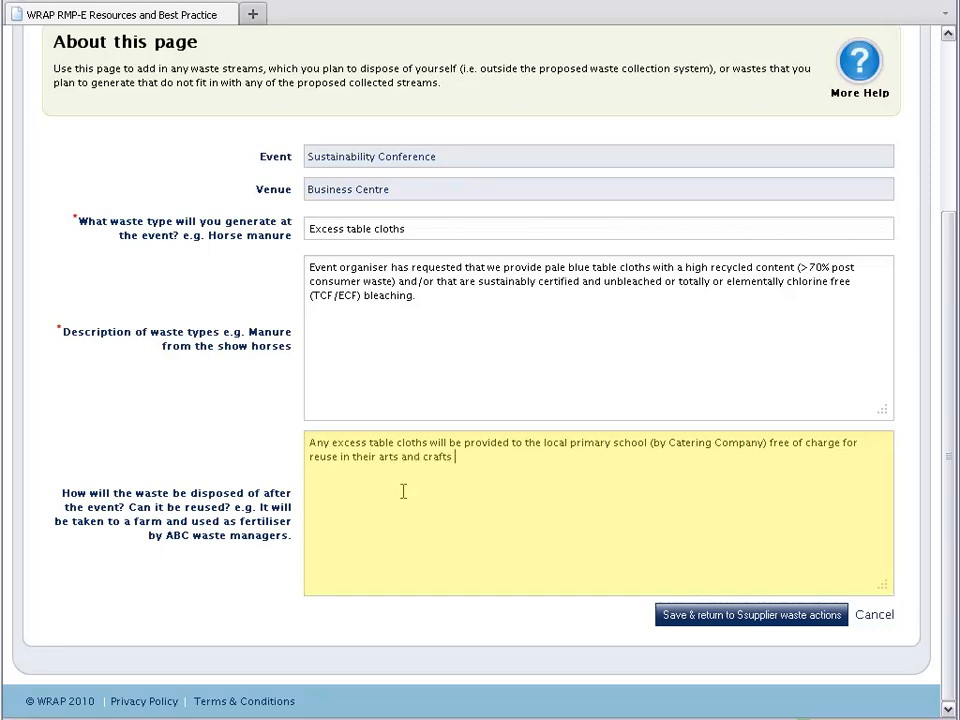
{"action": "type", "text": "classes."}
{"action": "left_click", "coordinate": [648, 619]}
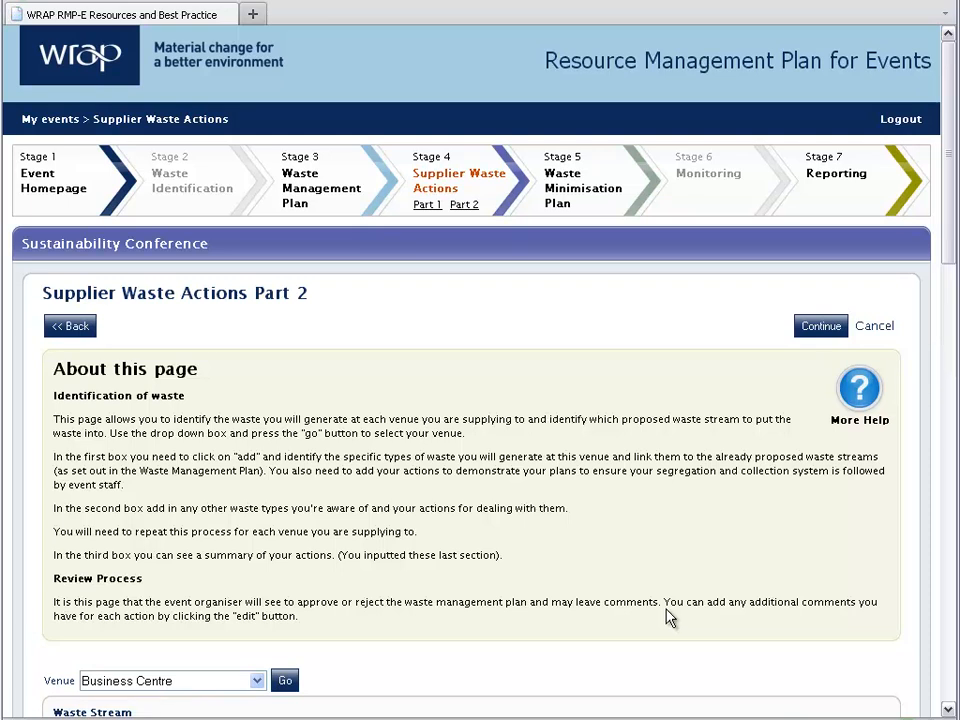
Review the Business Centre's waste streams, other waste streams and summary of actions on Supplier Waste Actions Part 2.
{"action": "scroll", "coordinate": [670, 617], "scroll_direction": "down", "scroll_amount": 5}
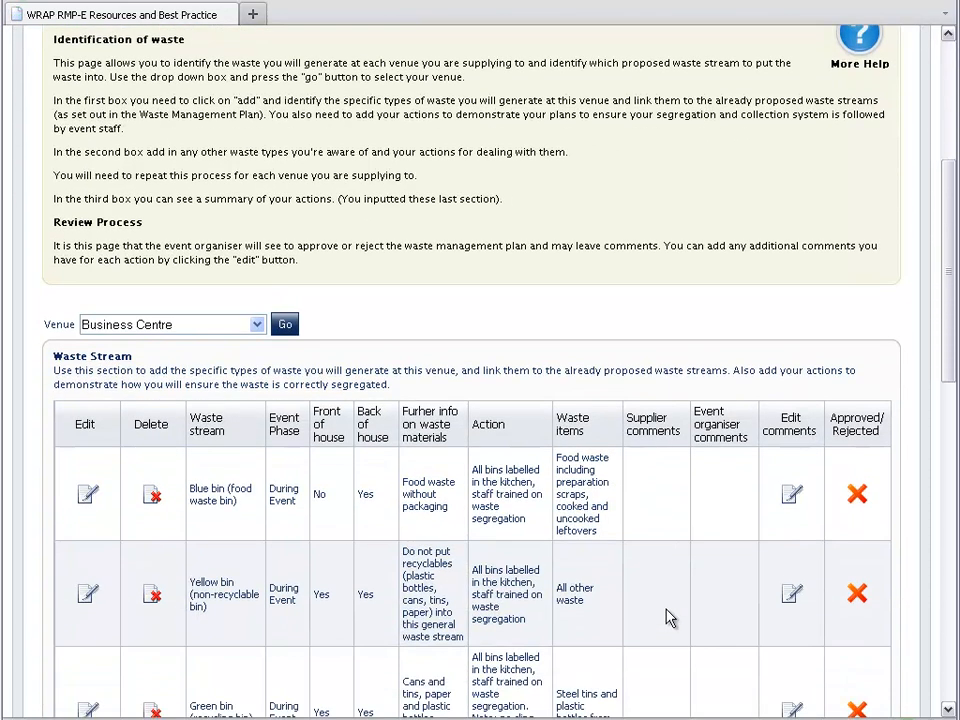
{"action": "scroll", "coordinate": [670, 617], "scroll_direction": "down", "scroll_amount": 4}
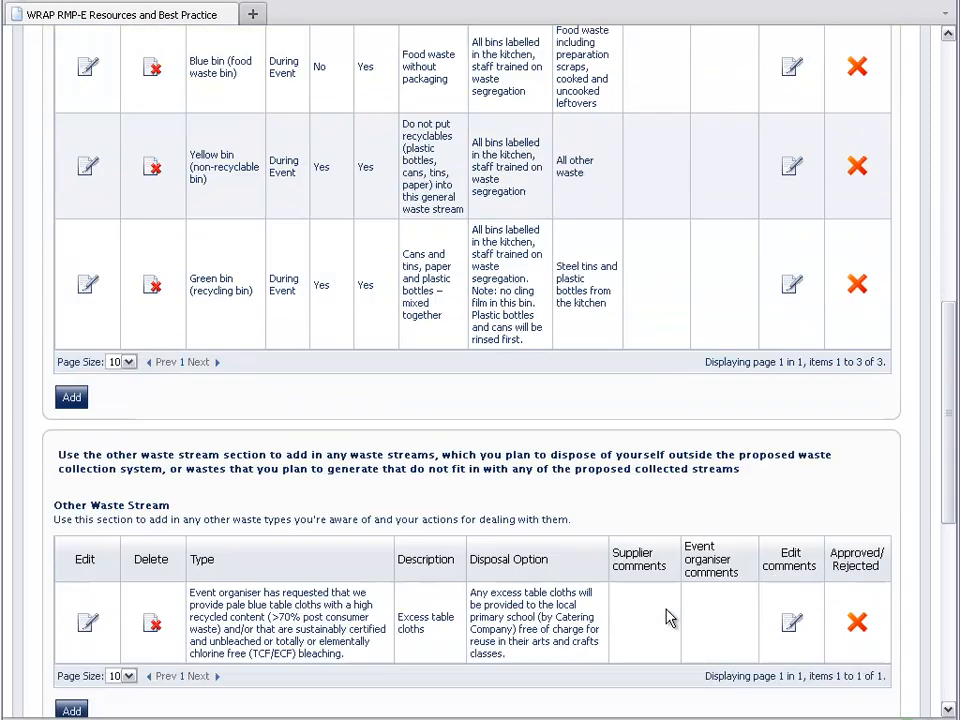
{"action": "scroll", "coordinate": [670, 617], "scroll_direction": "down", "scroll_amount": 4}
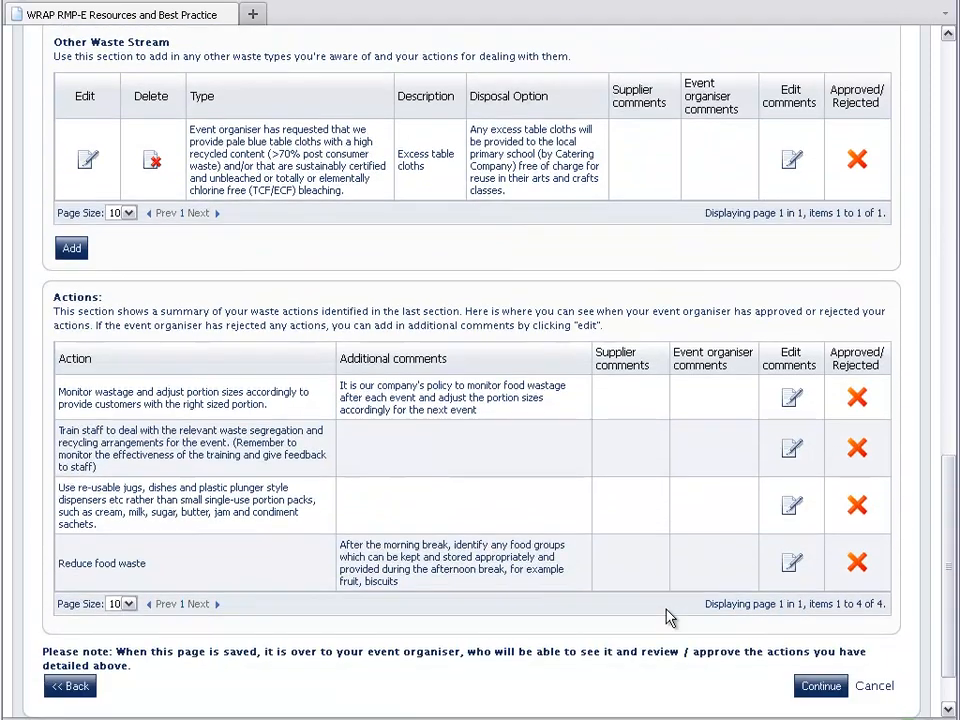
{"action": "scroll", "coordinate": [670, 617], "scroll_direction": "down", "scroll_amount": 1}
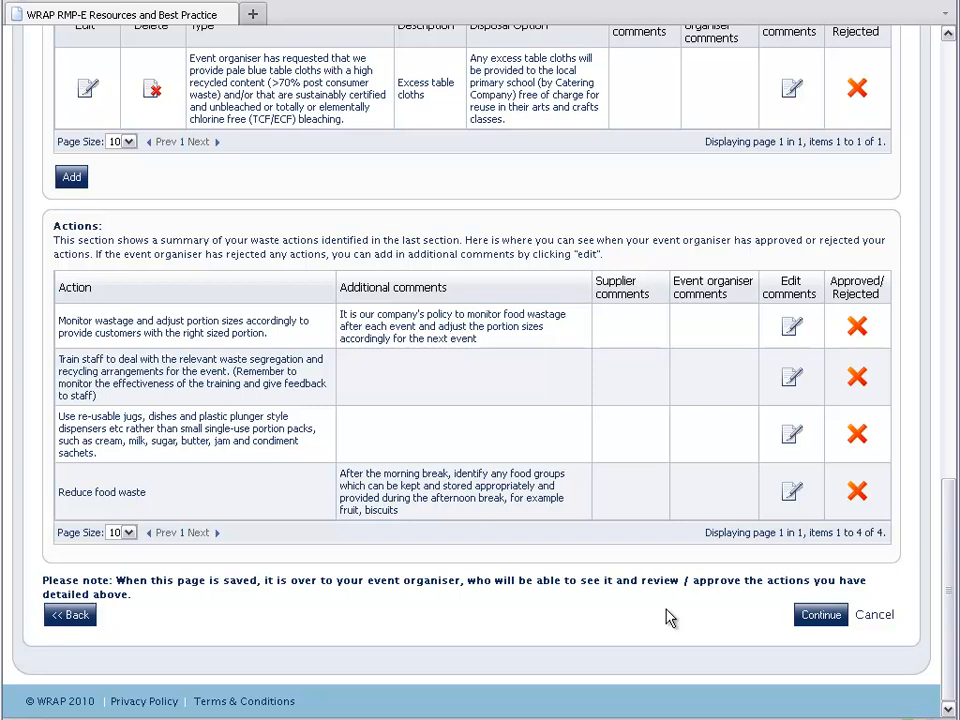